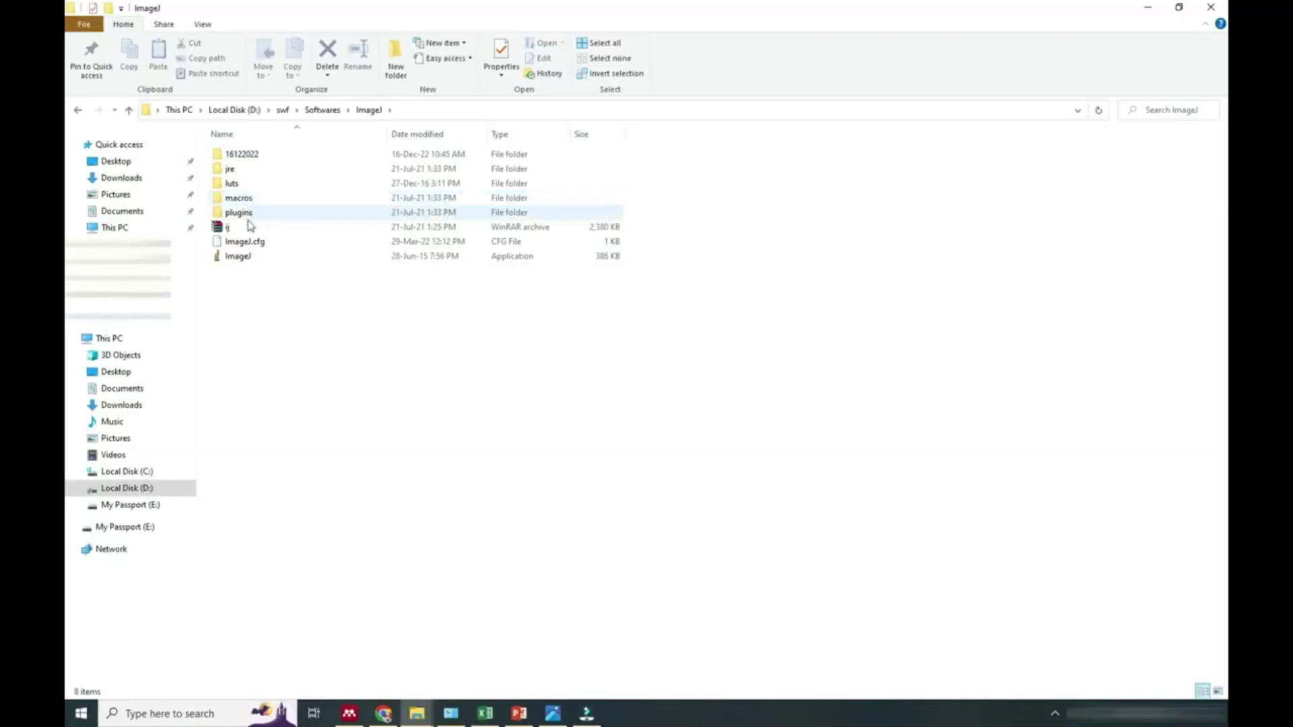
Launch ImageJ and open the wound photo with the ruler from the 27 September 2023 folder.
{"action": "left_click", "coordinate": [240, 259]}
{"action": "double_click", "coordinate": [243, 263]}
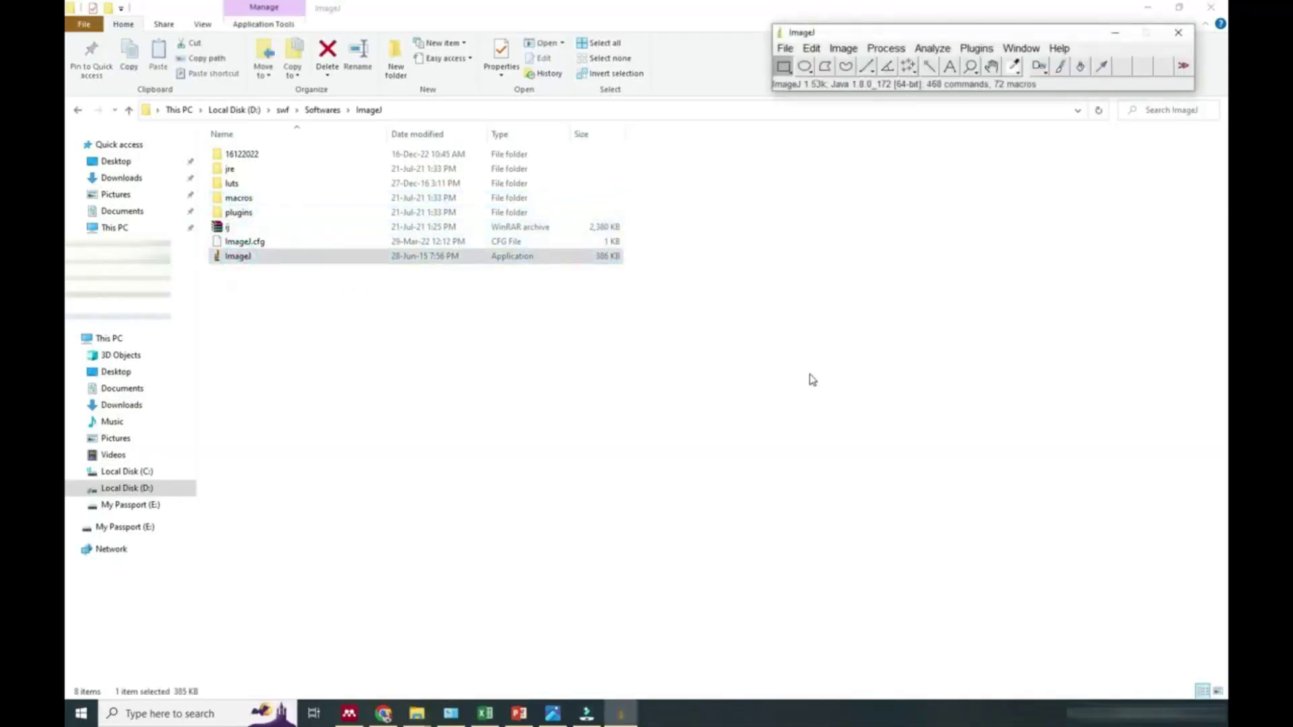
{"action": "mouse_move", "coordinate": [417, 714]}
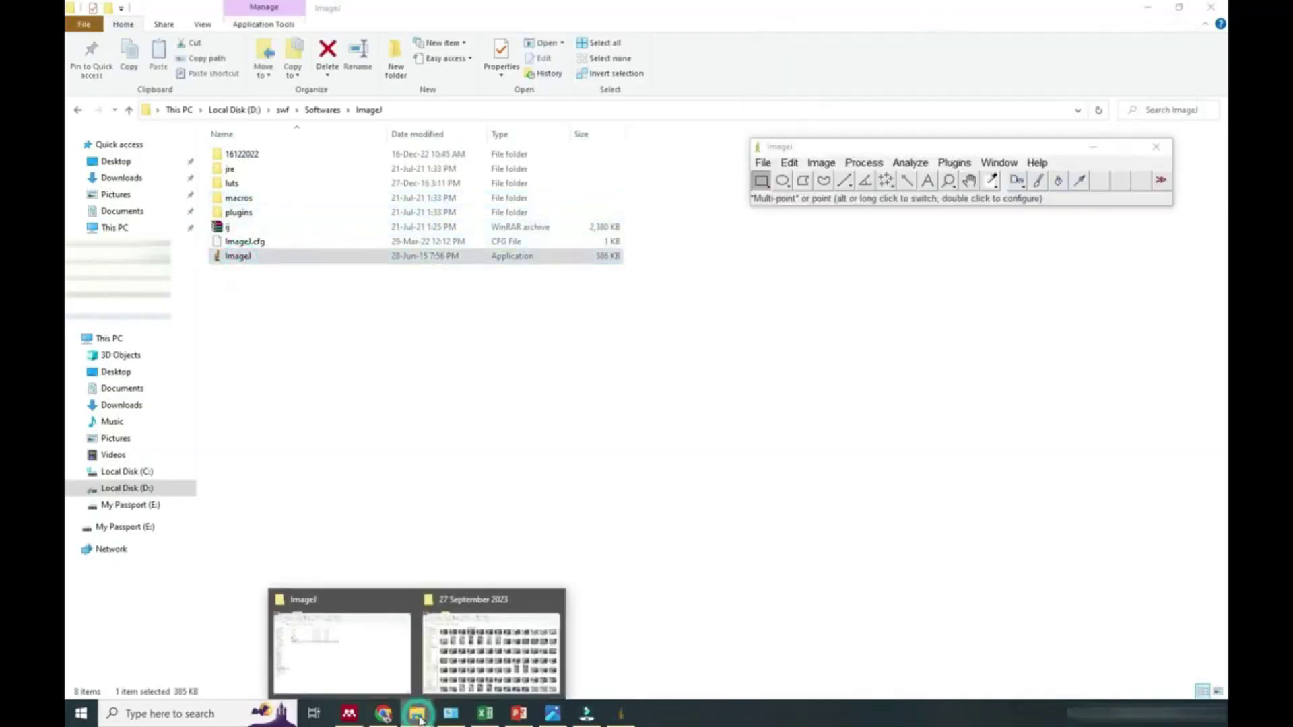
{"action": "left_click", "coordinate": [493, 649]}
{"action": "left_click", "coordinate": [620, 714]}
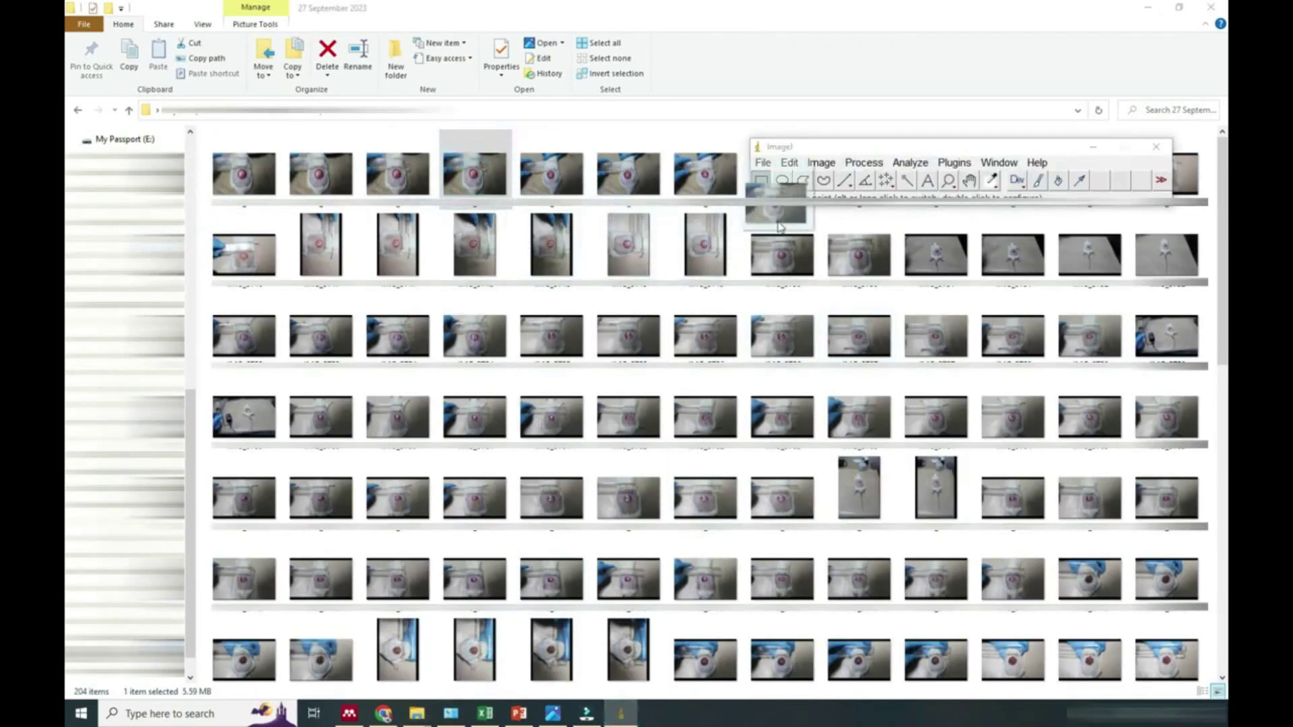
{"action": "double_click", "coordinate": [785, 300]}
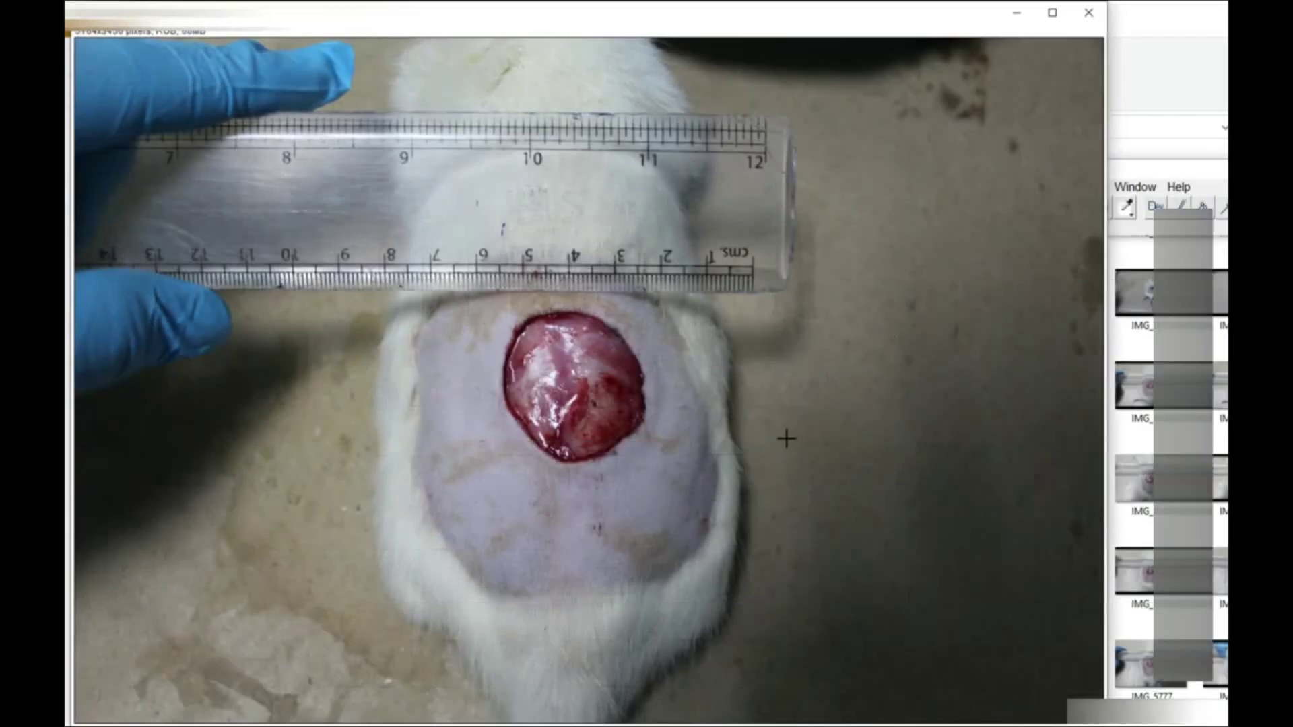
Position the ImageJ toolbar above the wound photo and select the Straight line tool.
{"action": "left_click_drag", "start_coordinate": [1044, 103], "coordinate": [970, 57]}
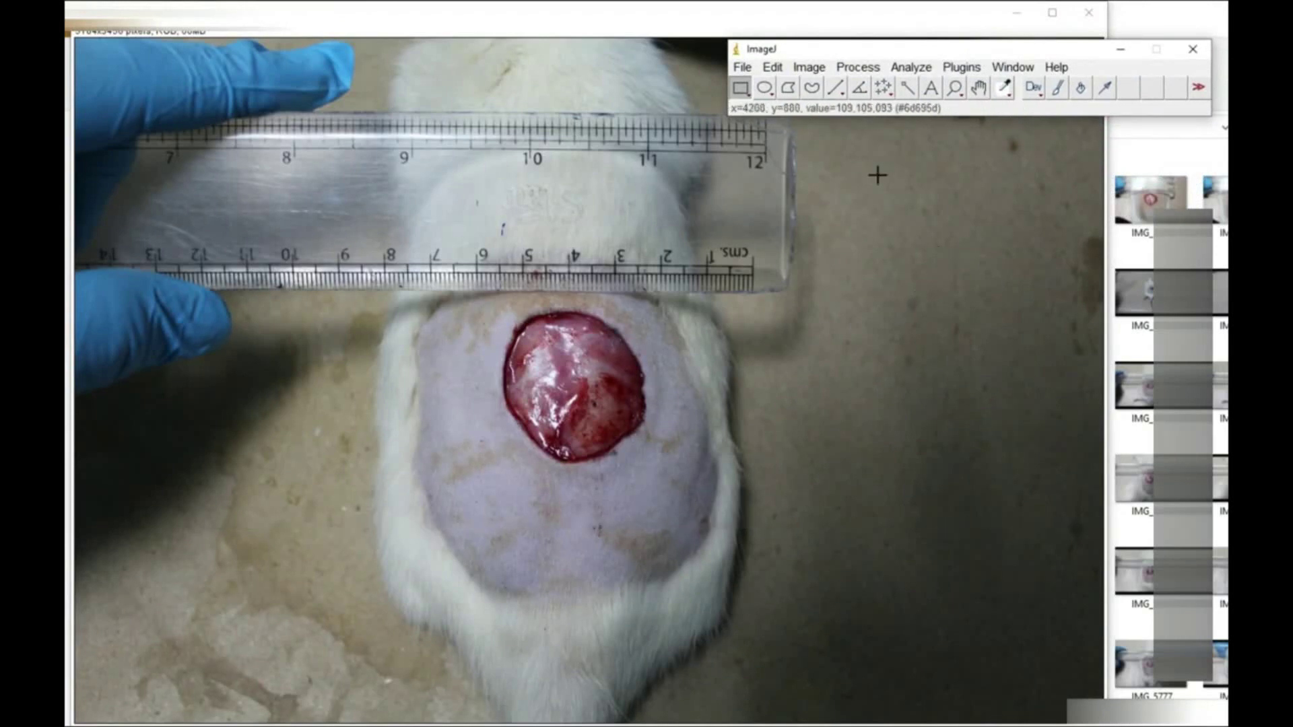
{"action": "left_click", "coordinate": [912, 67]}
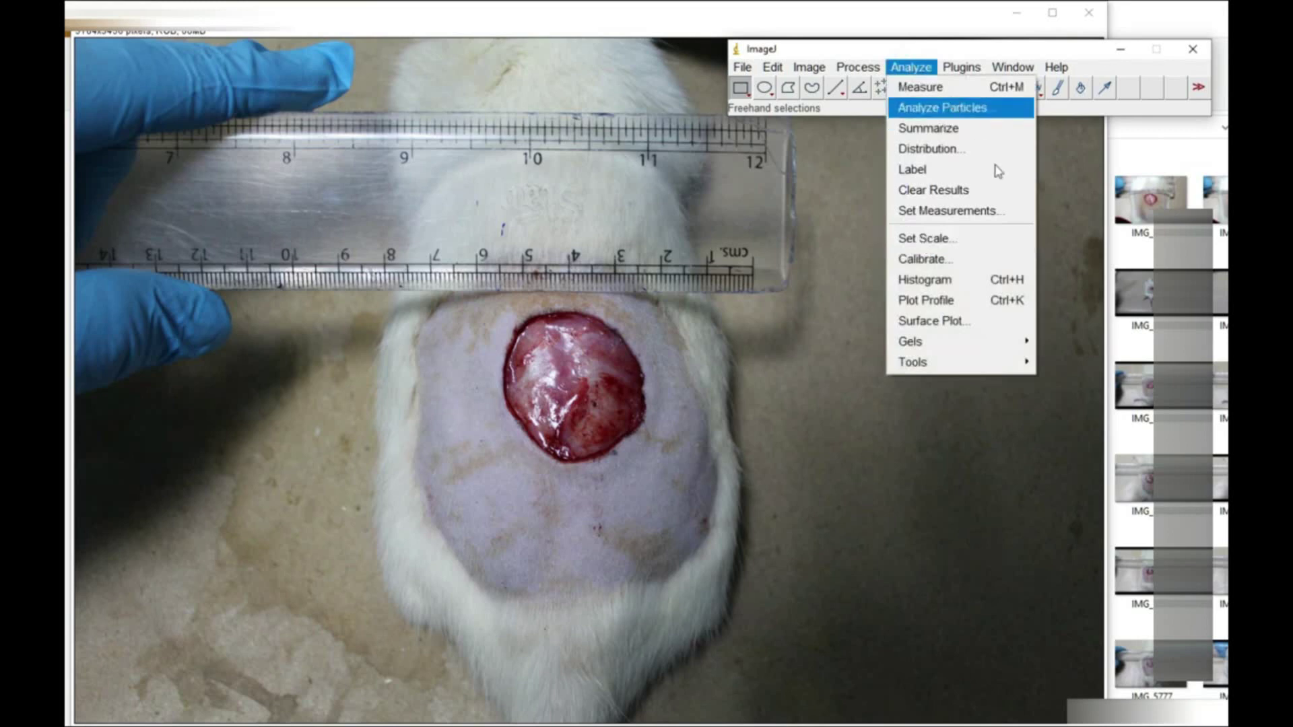
{"action": "left_click", "coordinate": [1061, 216]}
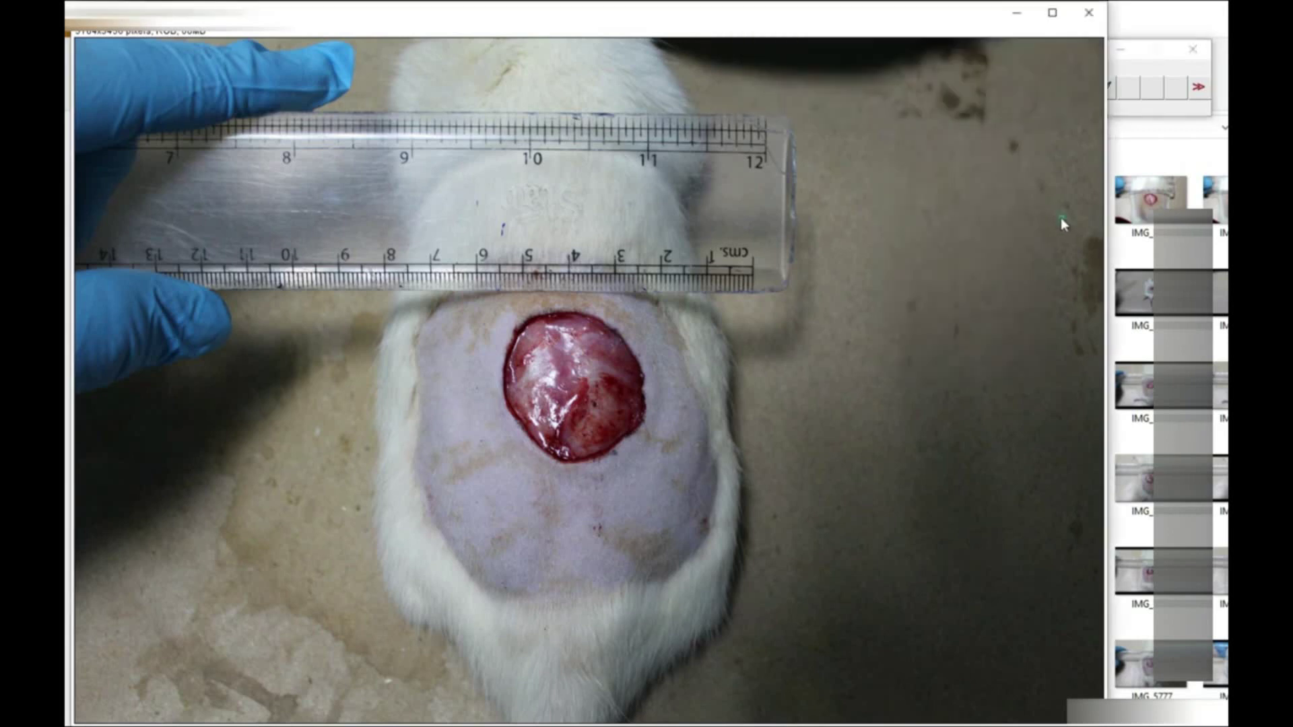
{"action": "left_click", "coordinate": [1143, 55]}
{"action": "left_click", "coordinate": [836, 89]}
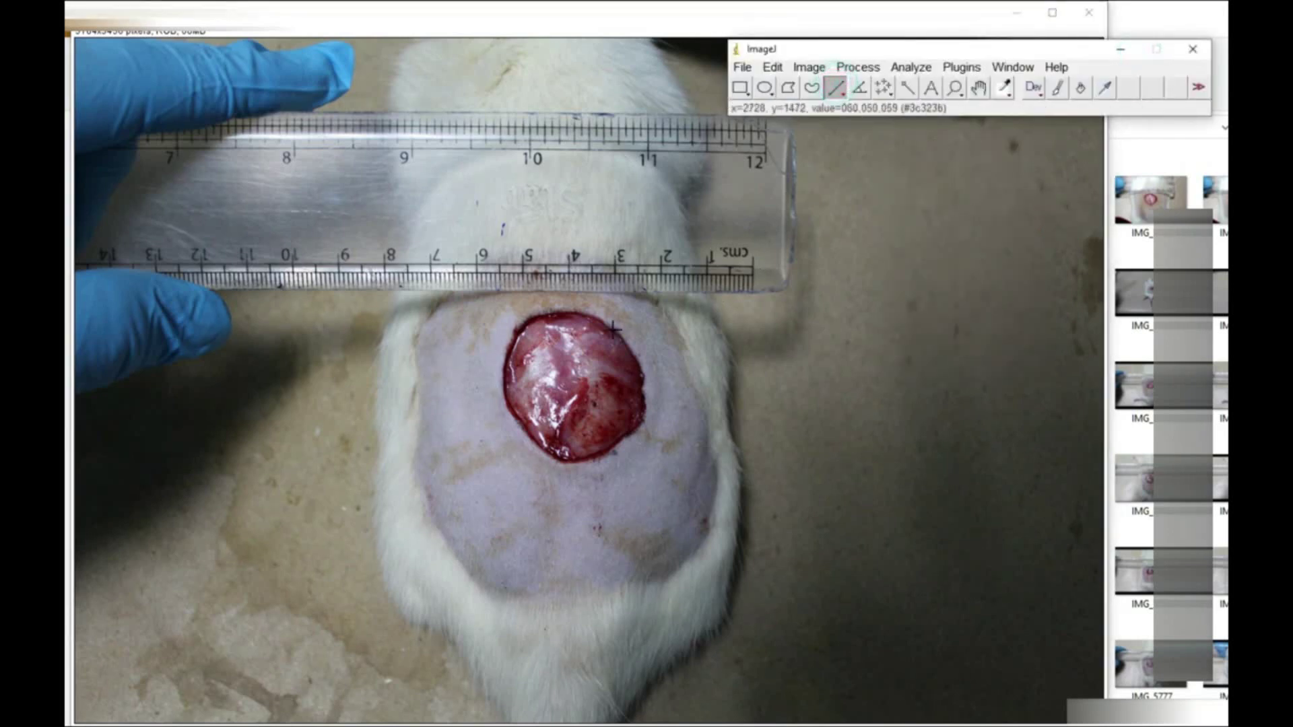
{"action": "left_click", "coordinate": [751, 268]}
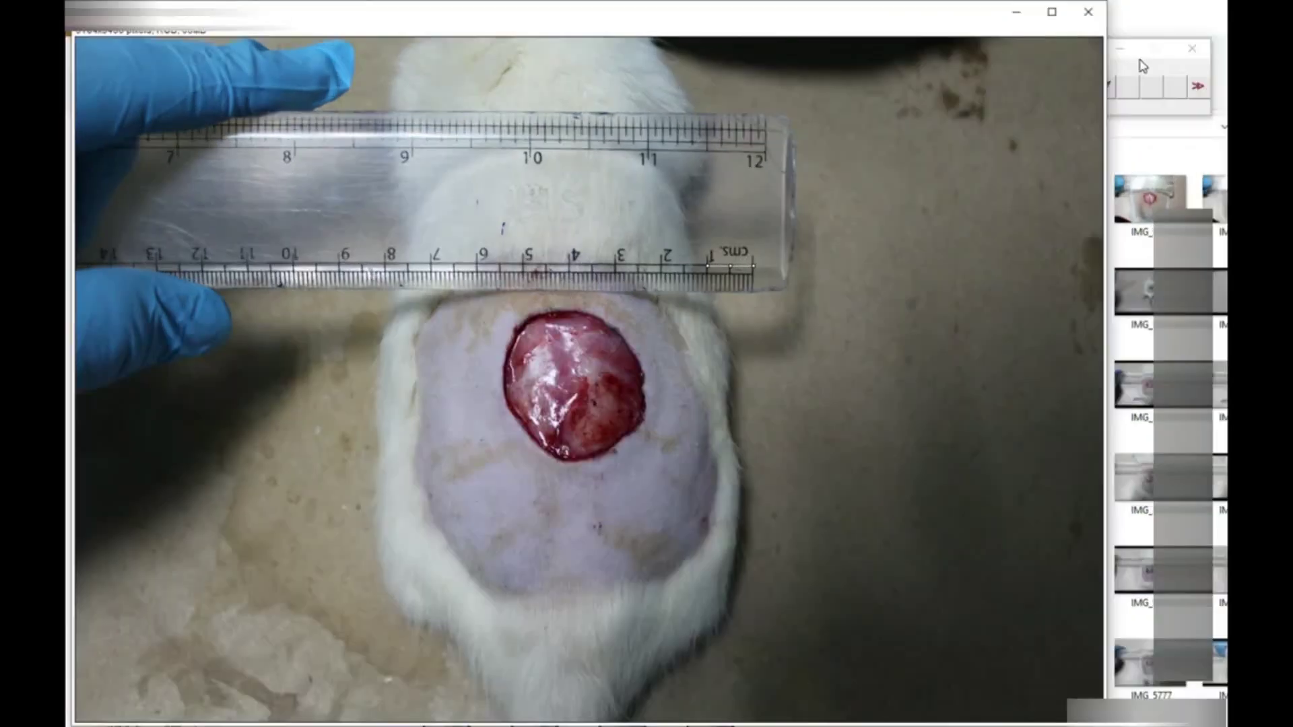
{"action": "left_click", "coordinate": [1138, 58]}
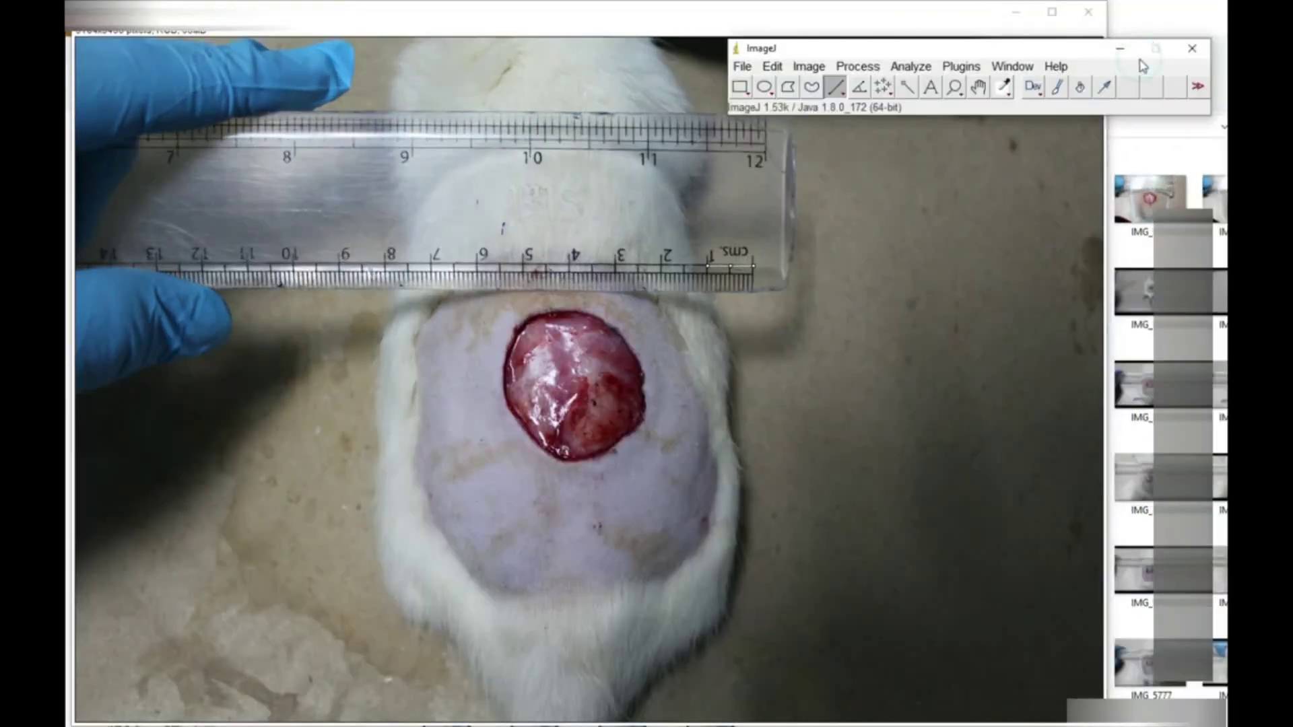
{"action": "left_click", "coordinate": [911, 66]}
Set the scale to a known distance of 10 mm, applied globally to all images.
{"action": "left_click", "coordinate": [928, 238]}
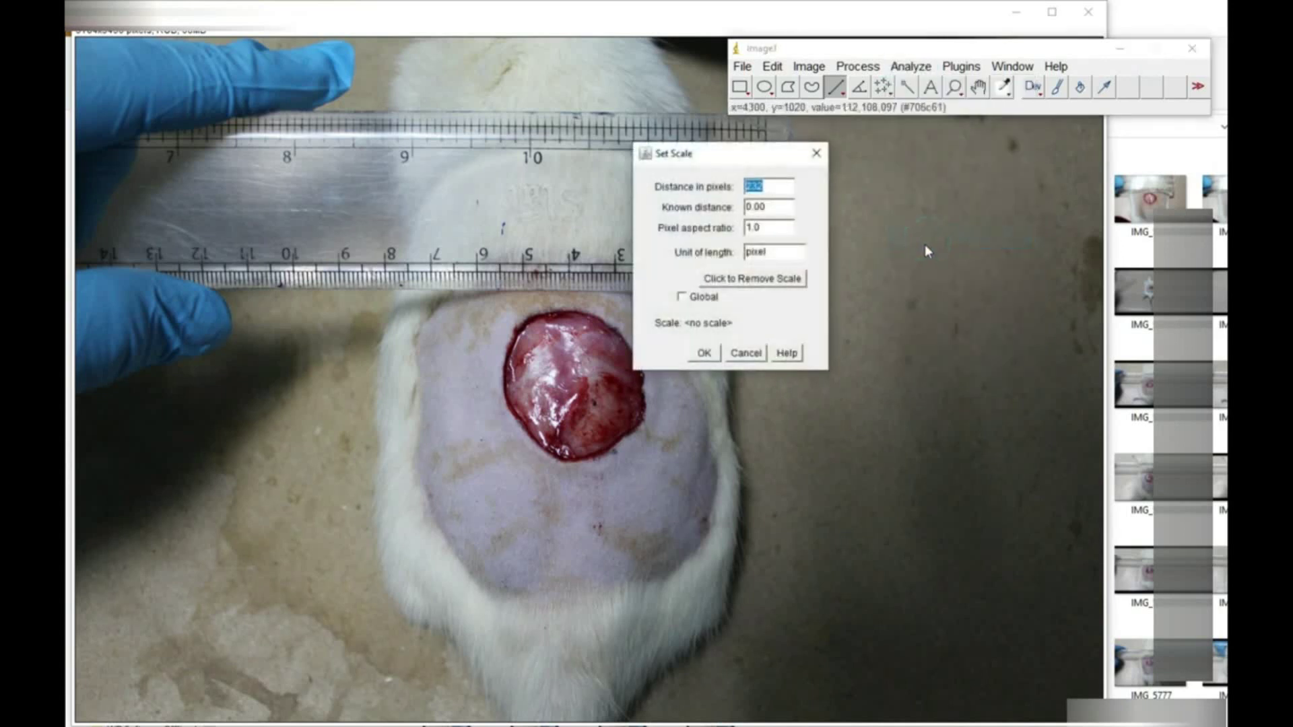
{"action": "left_click_drag", "start_coordinate": [742, 169], "coordinate": [913, 233]}
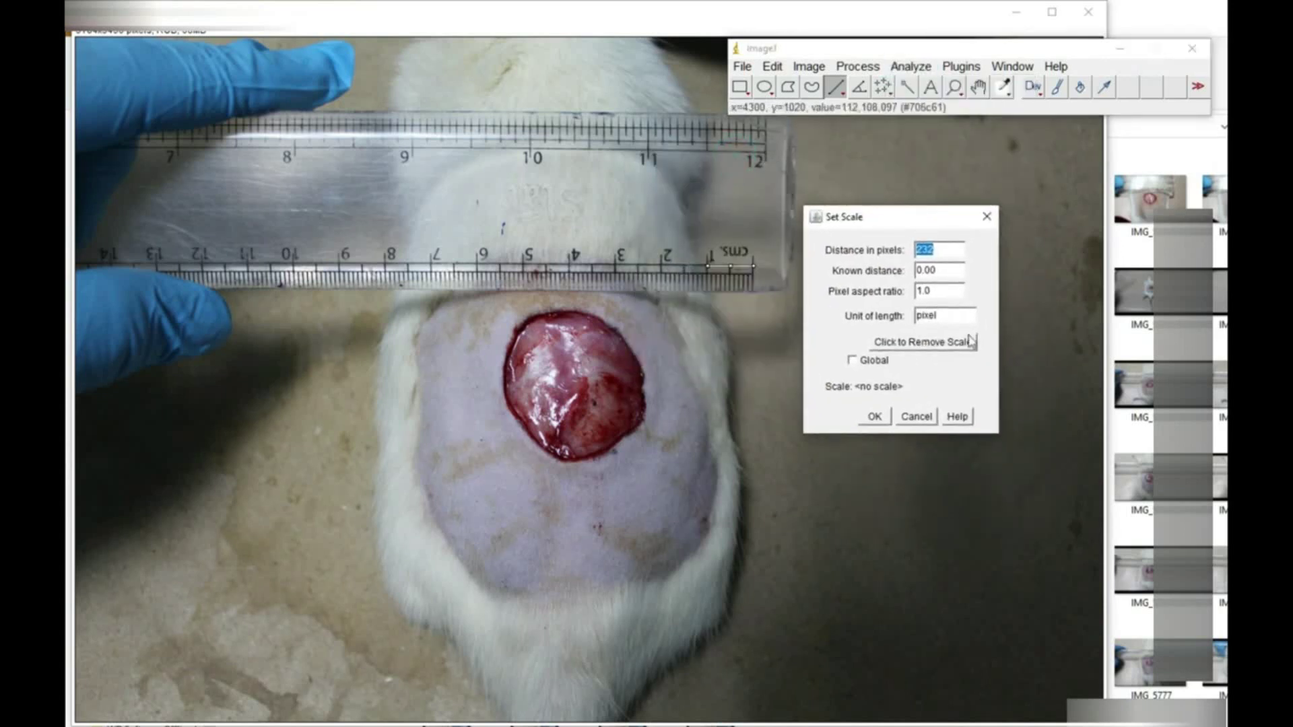
{"action": "double_click", "coordinate": [951, 268]}
{"action": "key", "text": "BackSpace"}
{"action": "type", "text": "10"}
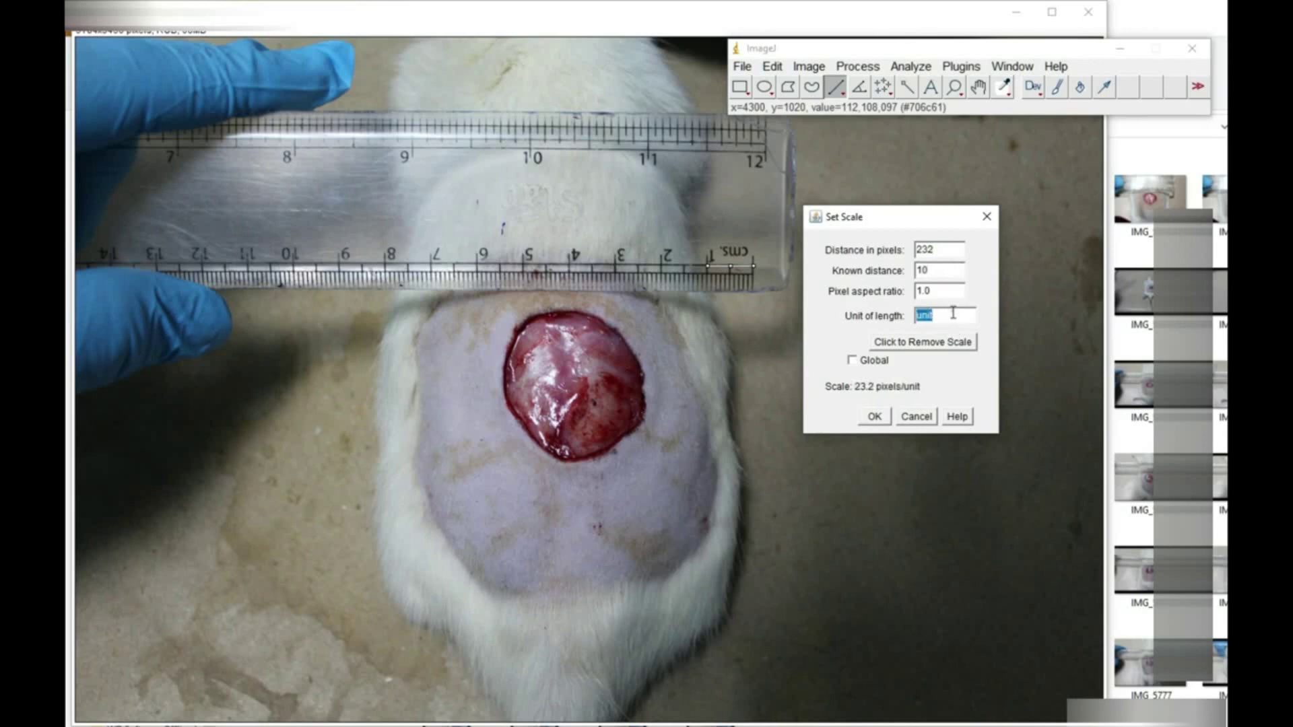
{"action": "key", "text": "BackSpace"}
{"action": "type", "text": "mm"}
{"action": "left_click", "coordinate": [852, 361]}
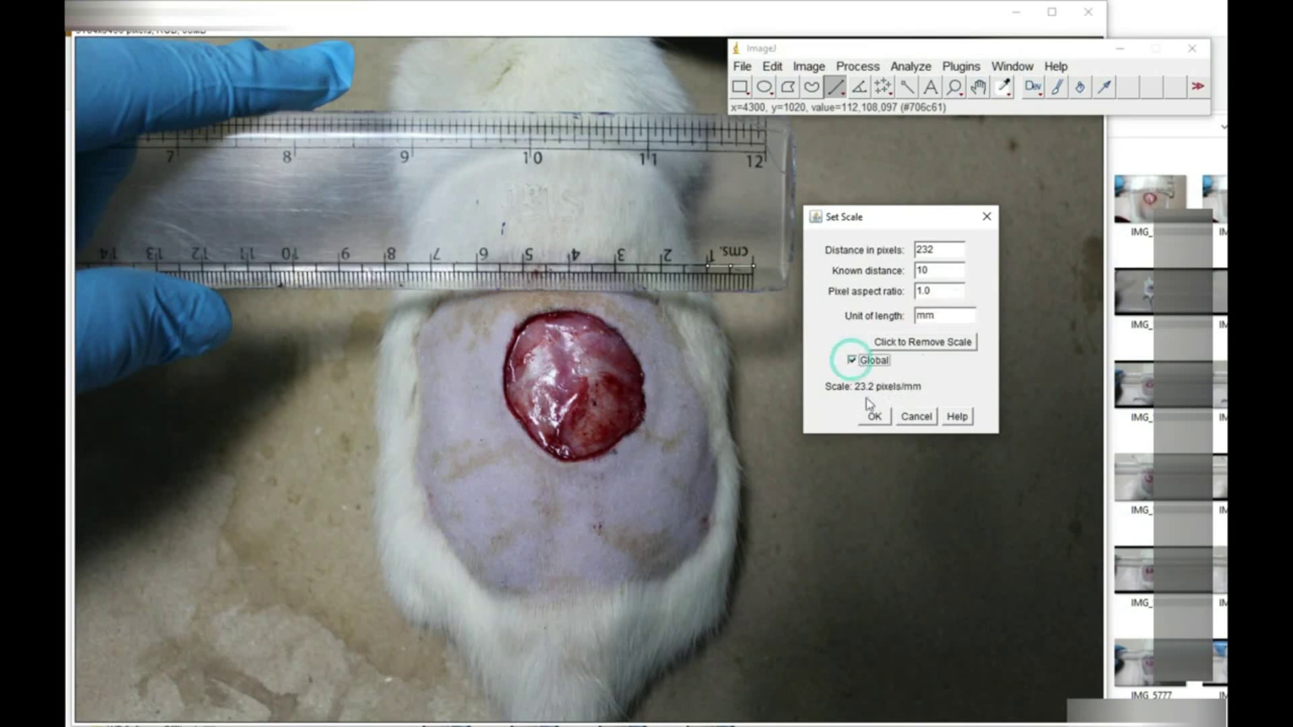
{"action": "left_click", "coordinate": [875, 417]}
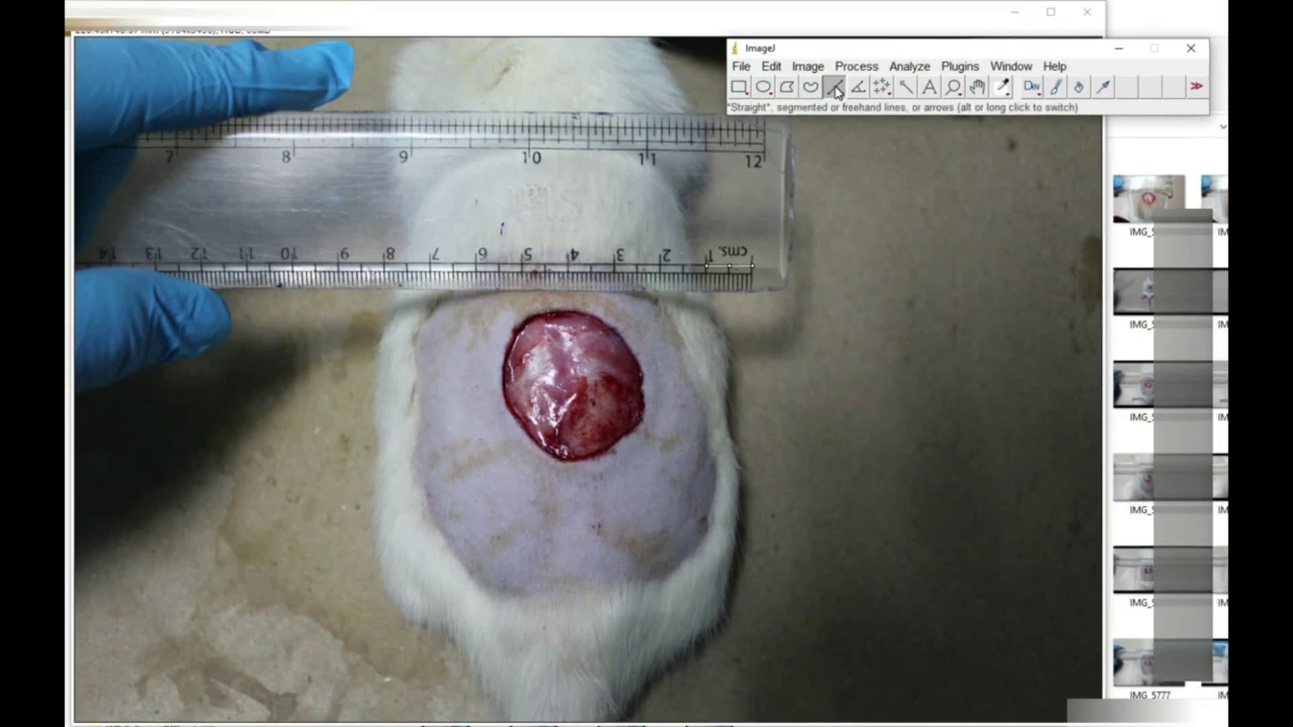
Measure a vertical line across the wound (32.59 mm), then draw a horizontal line across it.
{"action": "left_click", "coordinate": [567, 311]}
{"action": "left_click_drag", "start_coordinate": [568, 312], "coordinate": [569, 464]}
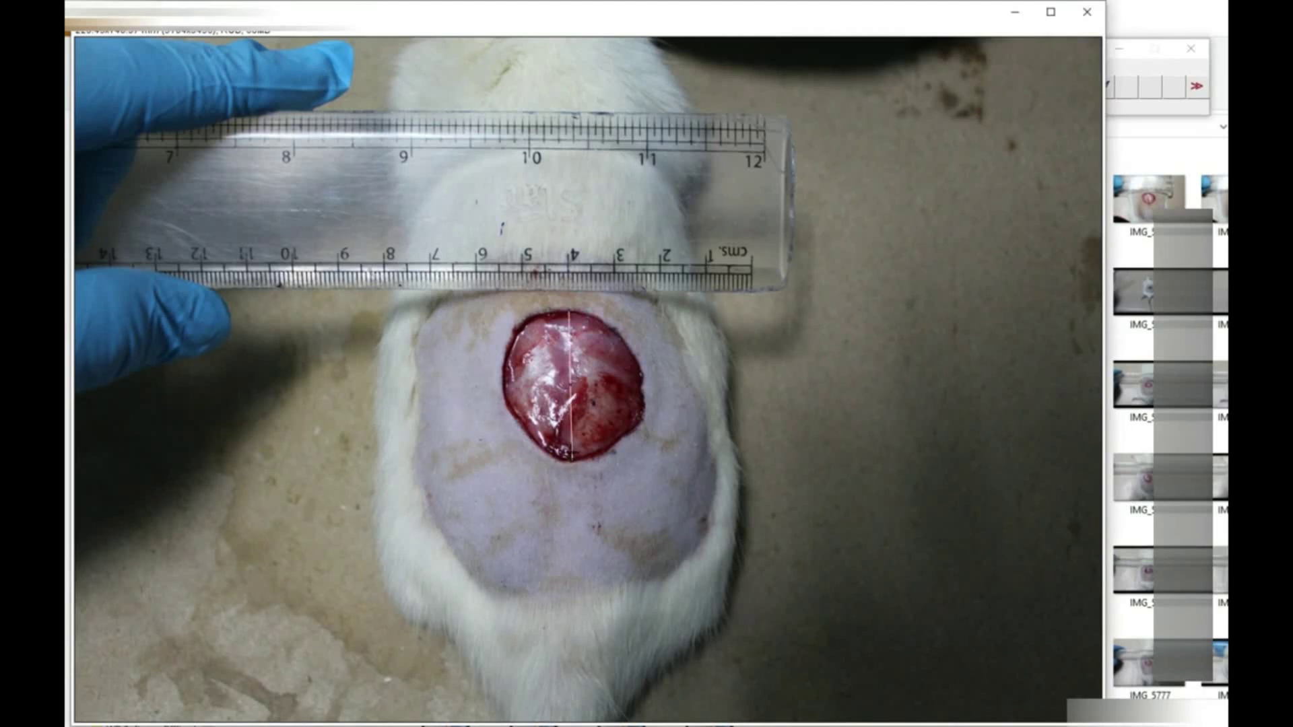
{"action": "left_click", "coordinate": [1140, 55]}
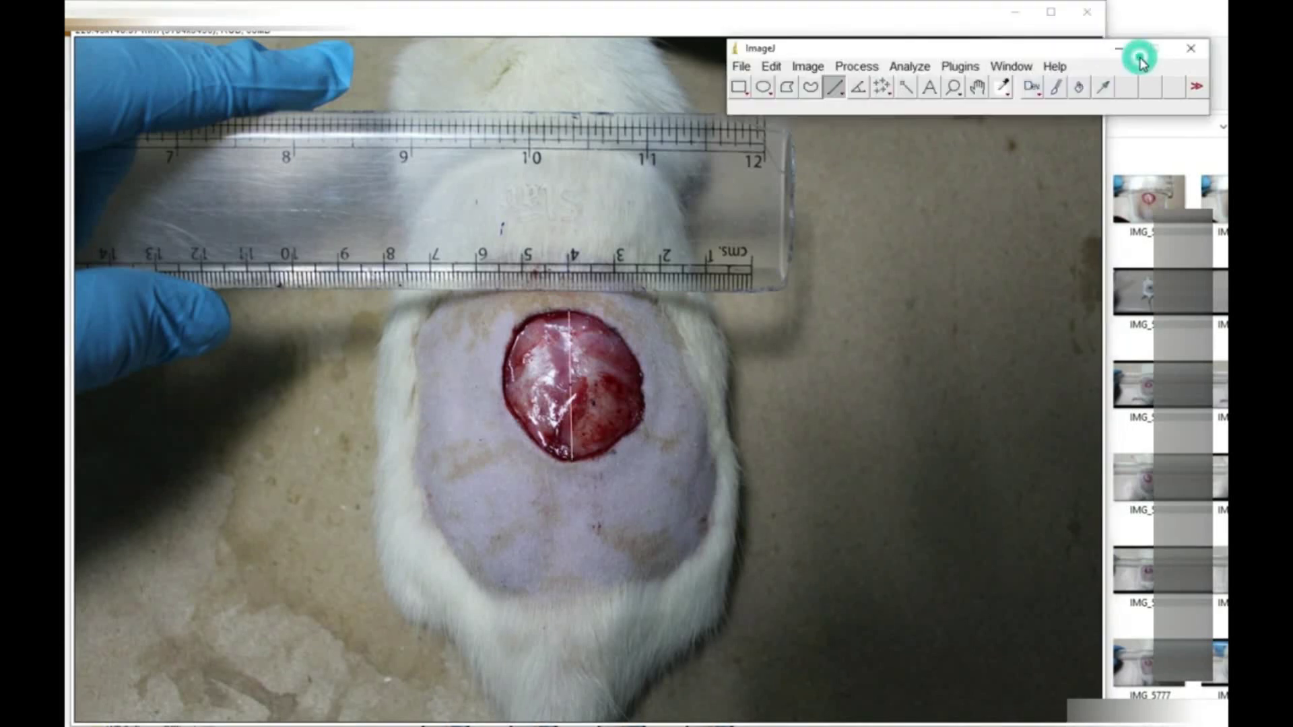
{"action": "left_click", "coordinate": [909, 66]}
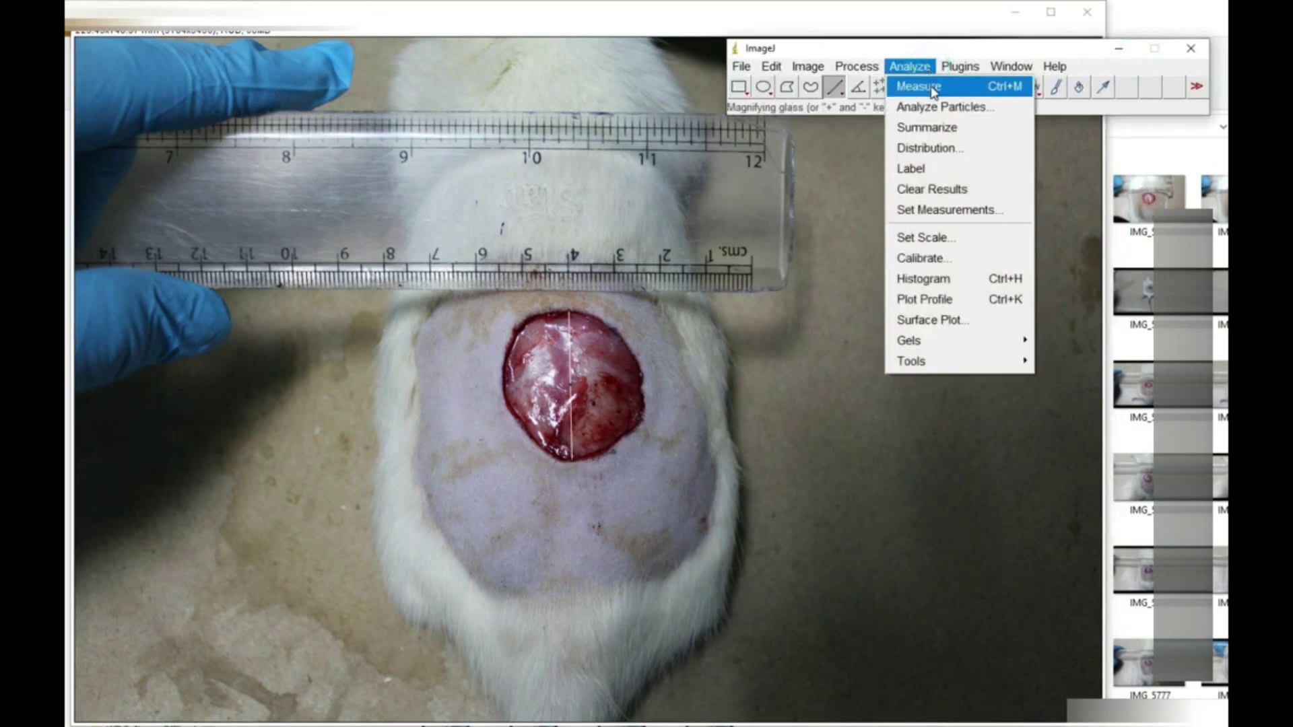
{"action": "left_click", "coordinate": [934, 87]}
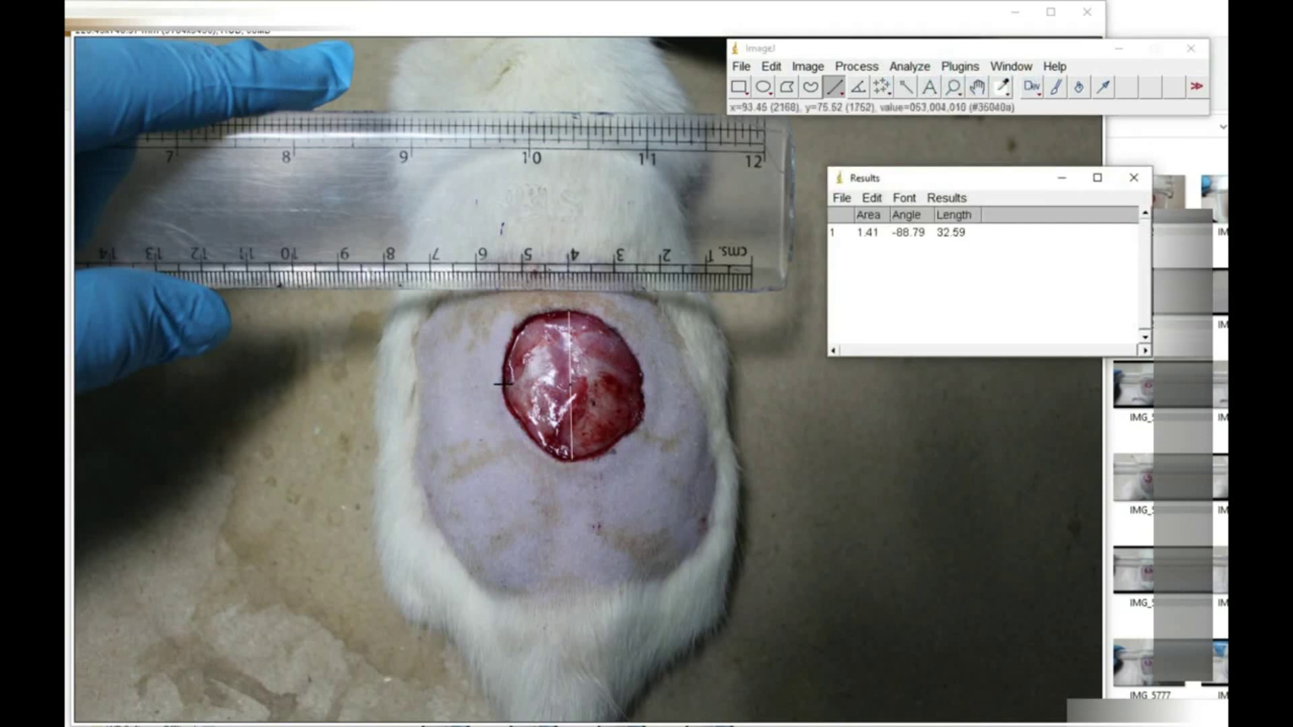
{"action": "left_click_drag", "start_coordinate": [503, 384], "coordinate": [626, 385]}
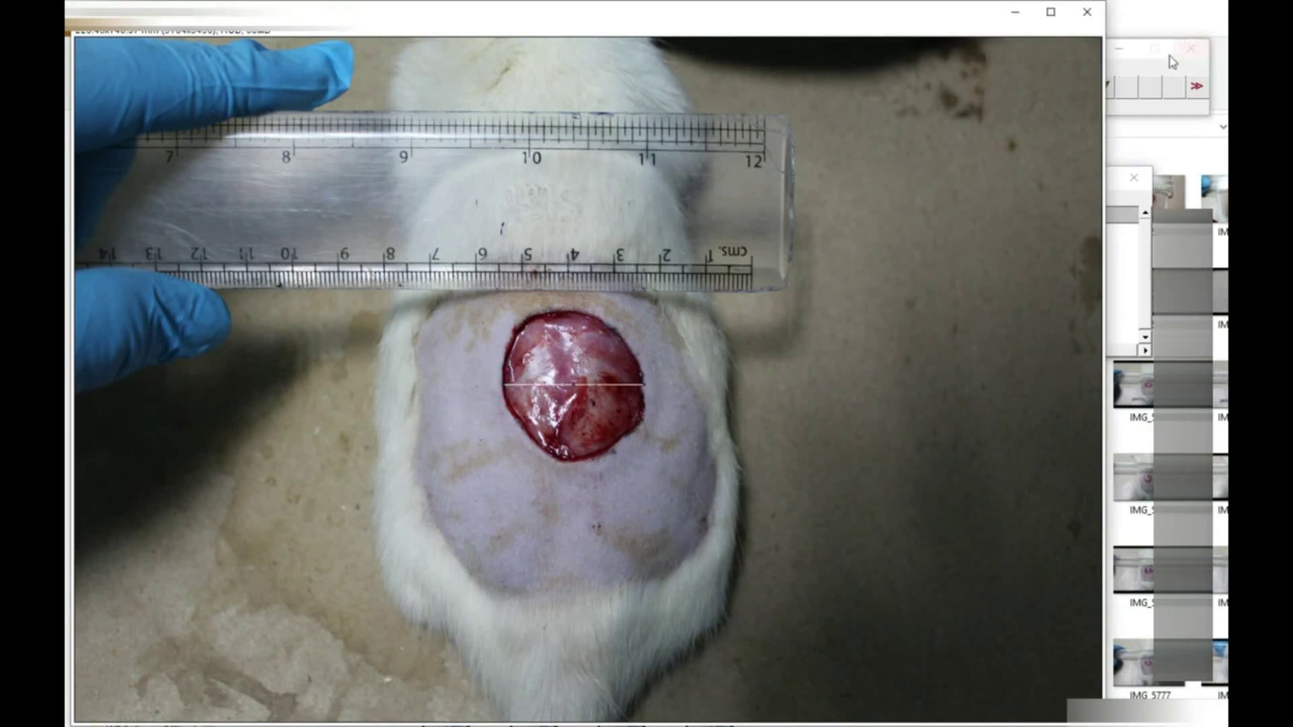
Measure the horizontal line, adding a 30.69 mm length to the Results table.
{"action": "left_click", "coordinate": [1151, 70]}
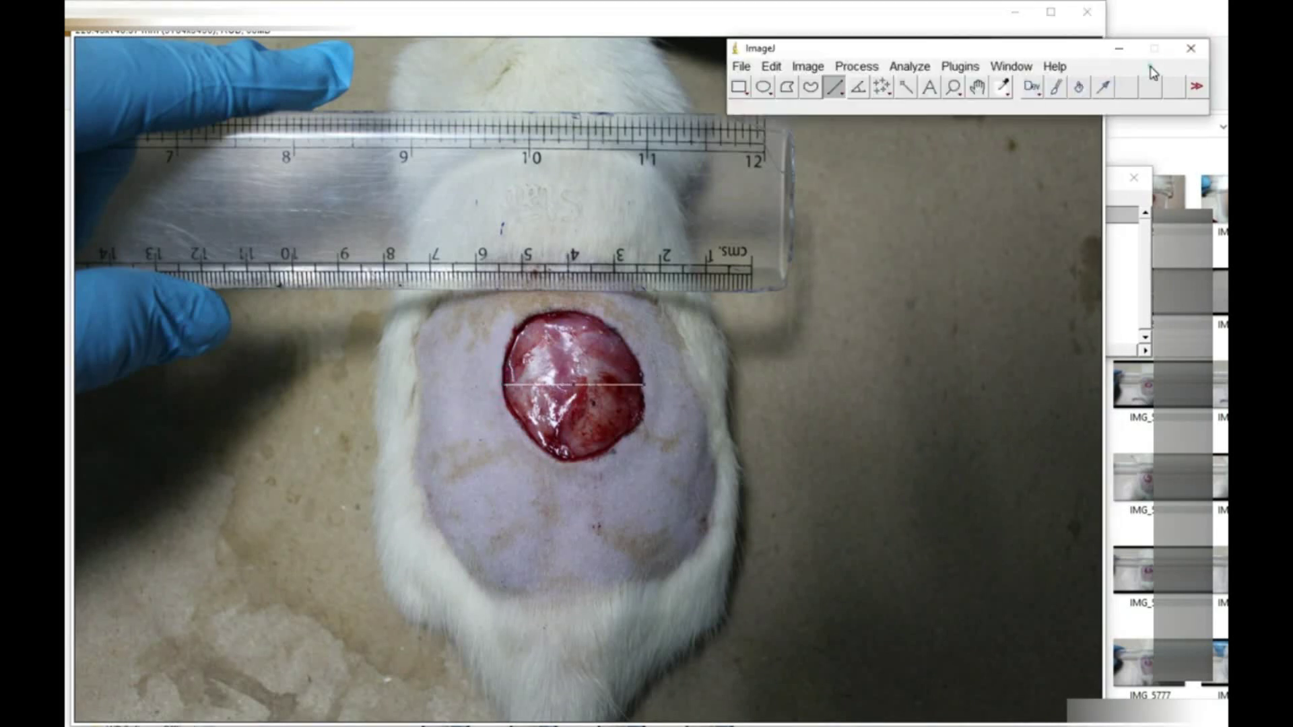
{"action": "left_click", "coordinate": [913, 67]}
{"action": "left_click", "coordinate": [916, 86]}
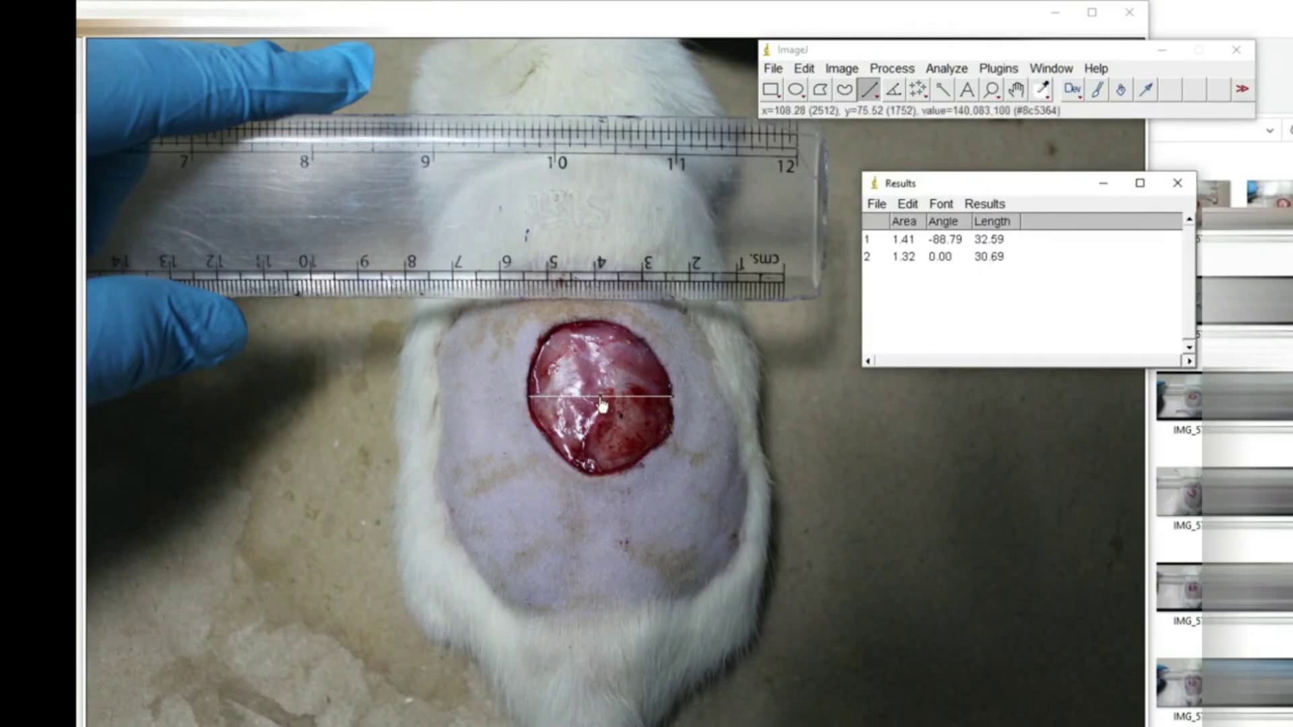
{"action": "left_click", "coordinate": [765, 422]}
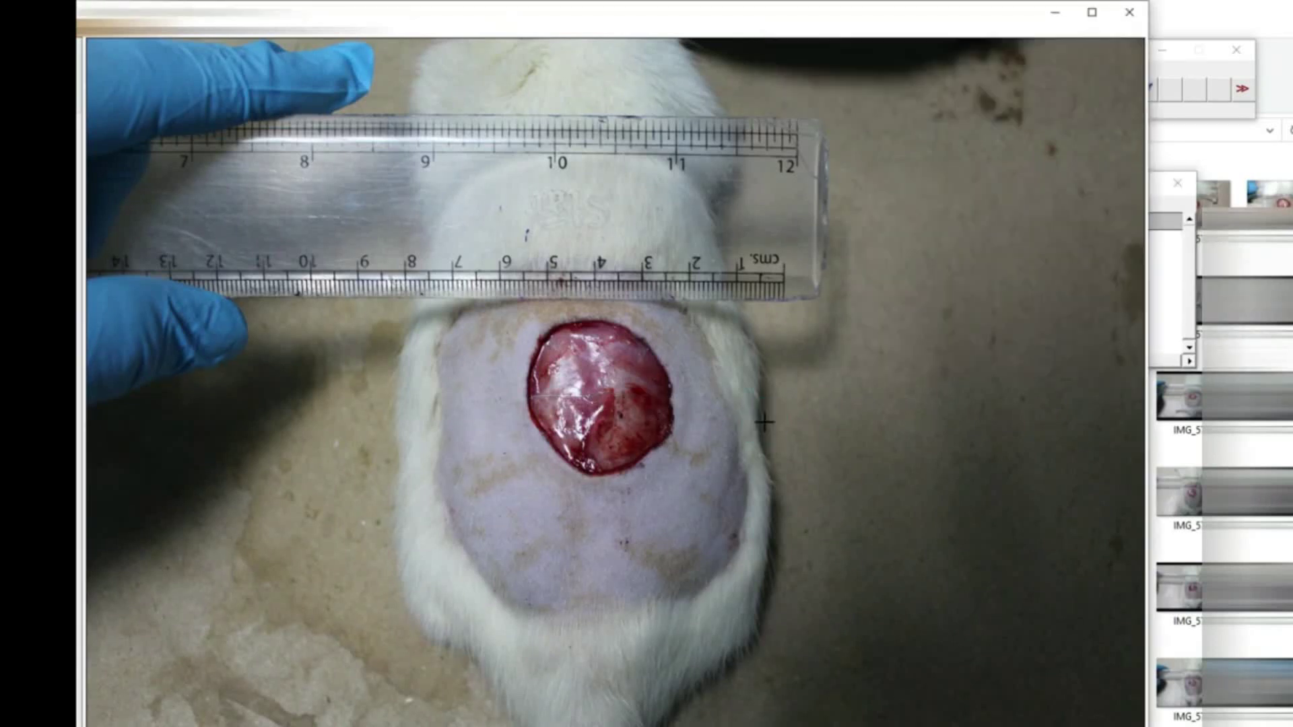
Draw an oval selection over the wound and adjust its edges to trace the wound border.
{"action": "left_click", "coordinate": [1202, 114]}
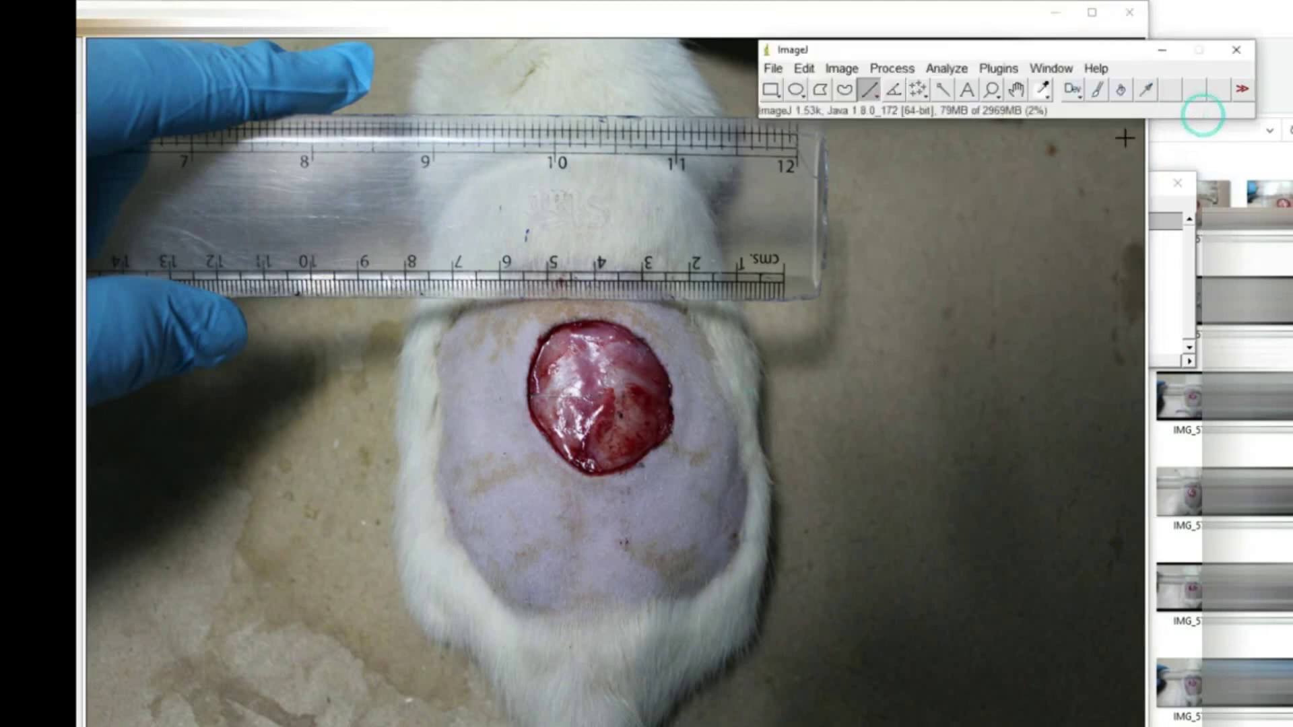
{"action": "left_click", "coordinate": [796, 89]}
{"action": "left_click_drag", "start_coordinate": [572, 322], "coordinate": [677, 465]}
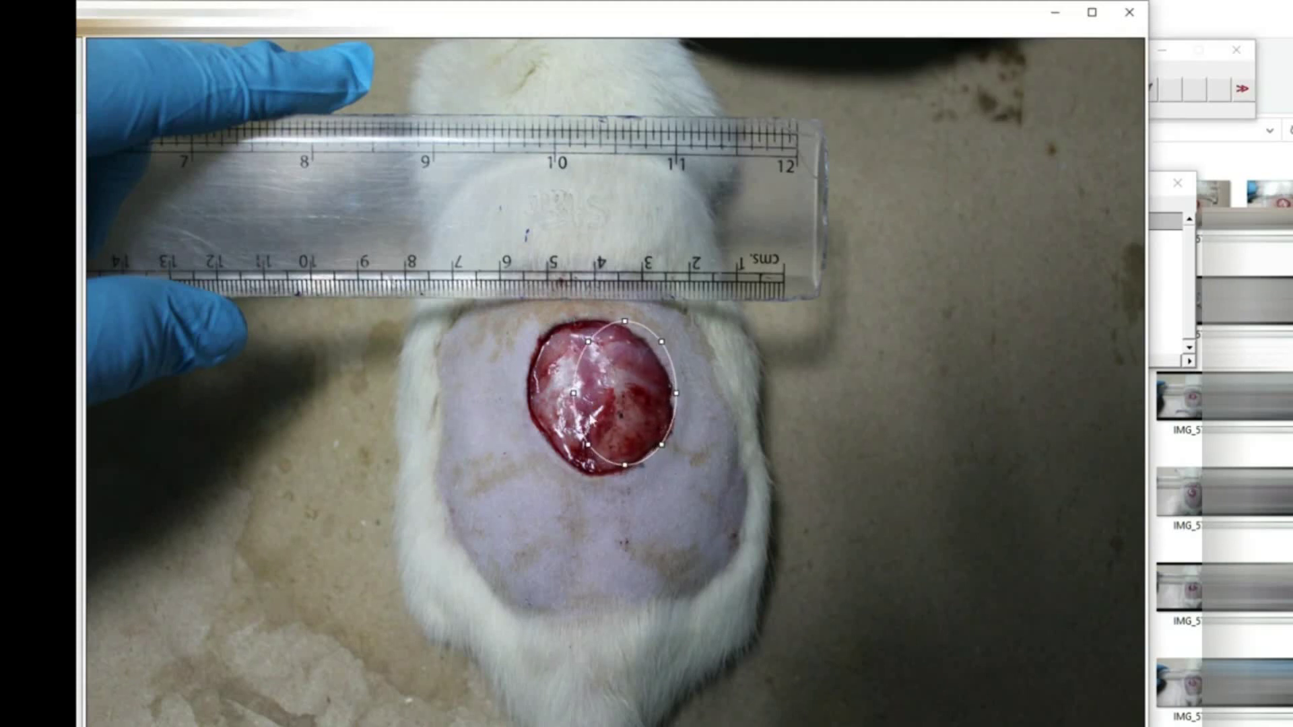
{"action": "left_click_drag", "start_coordinate": [573, 393], "coordinate": [527, 393]}
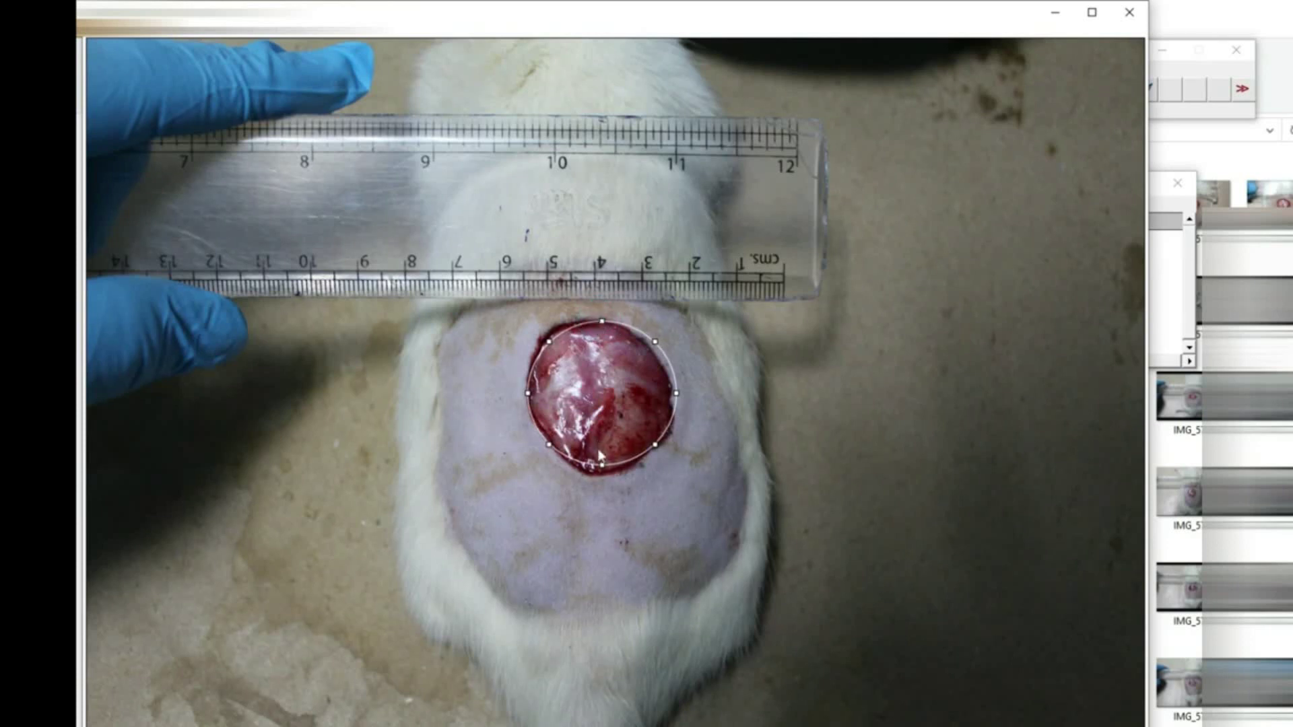
{"action": "left_click_drag", "start_coordinate": [601, 471], "coordinate": [602, 479]}
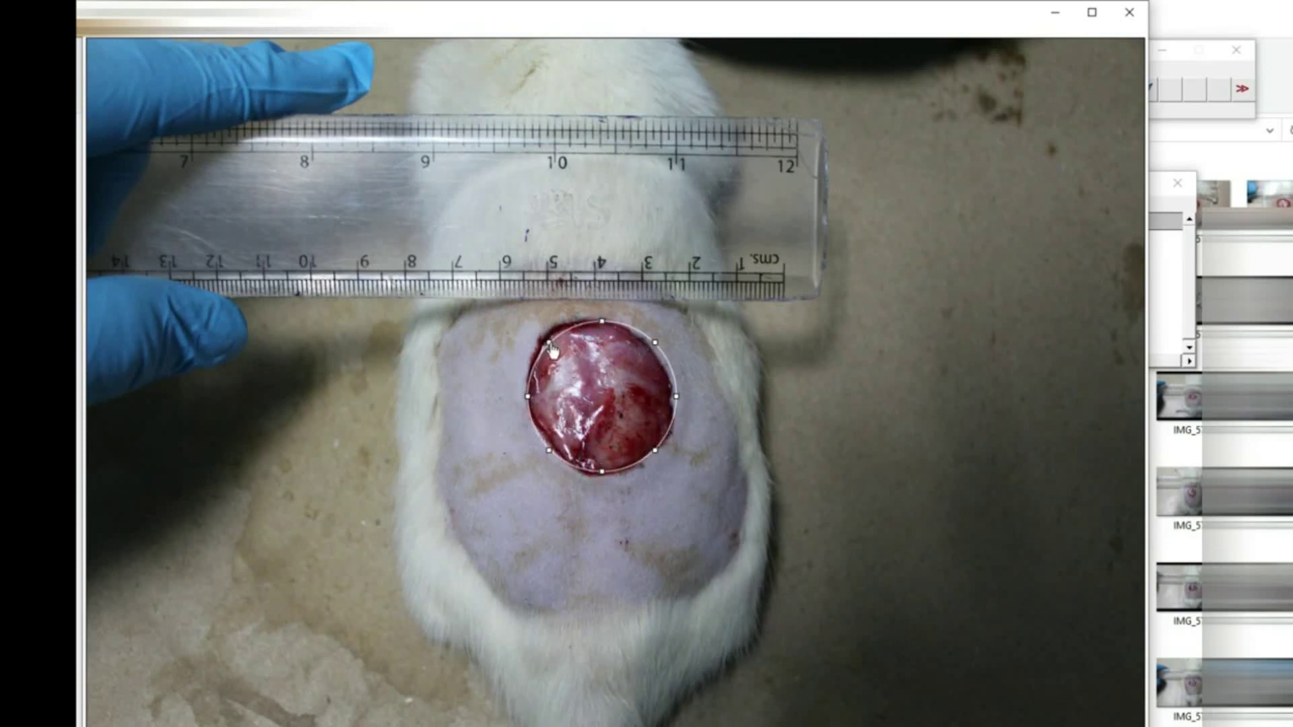
{"action": "left_click_drag", "start_coordinate": [654, 342], "coordinate": [648, 340]}
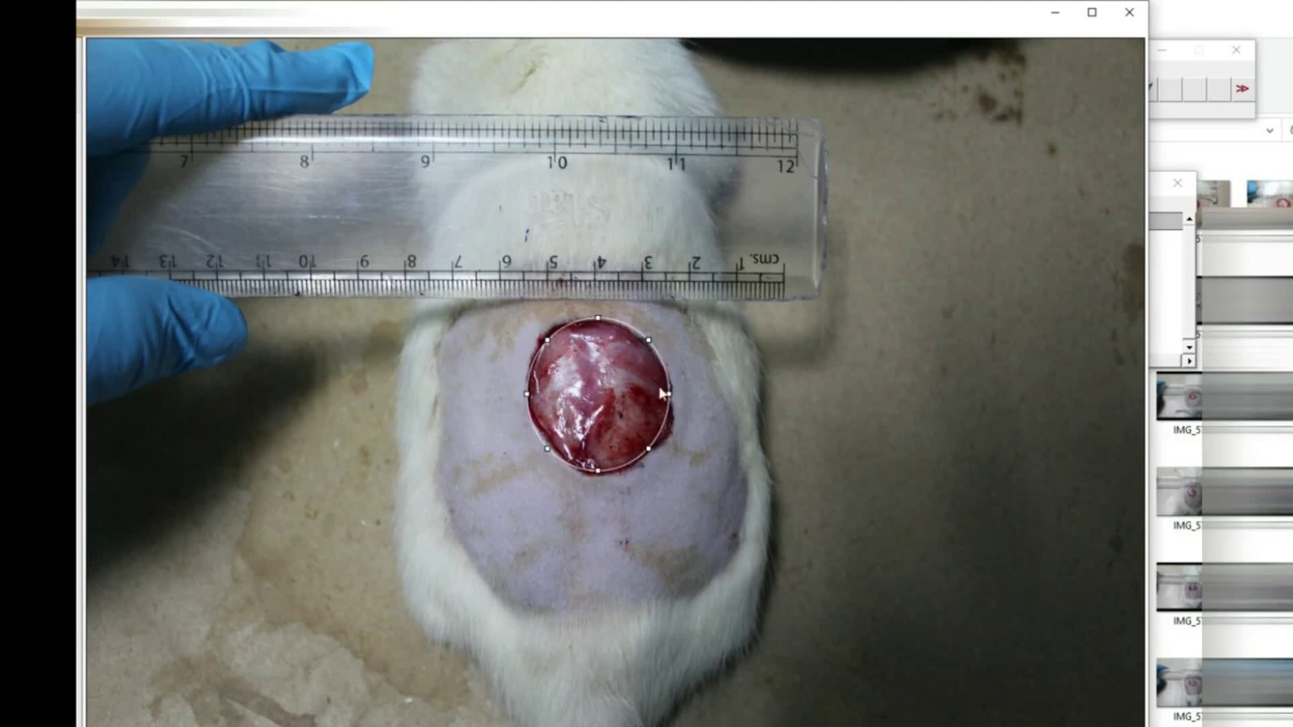
{"action": "left_click_drag", "start_coordinate": [647, 448], "coordinate": [658, 456]}
{"action": "key", "text": "Return"}
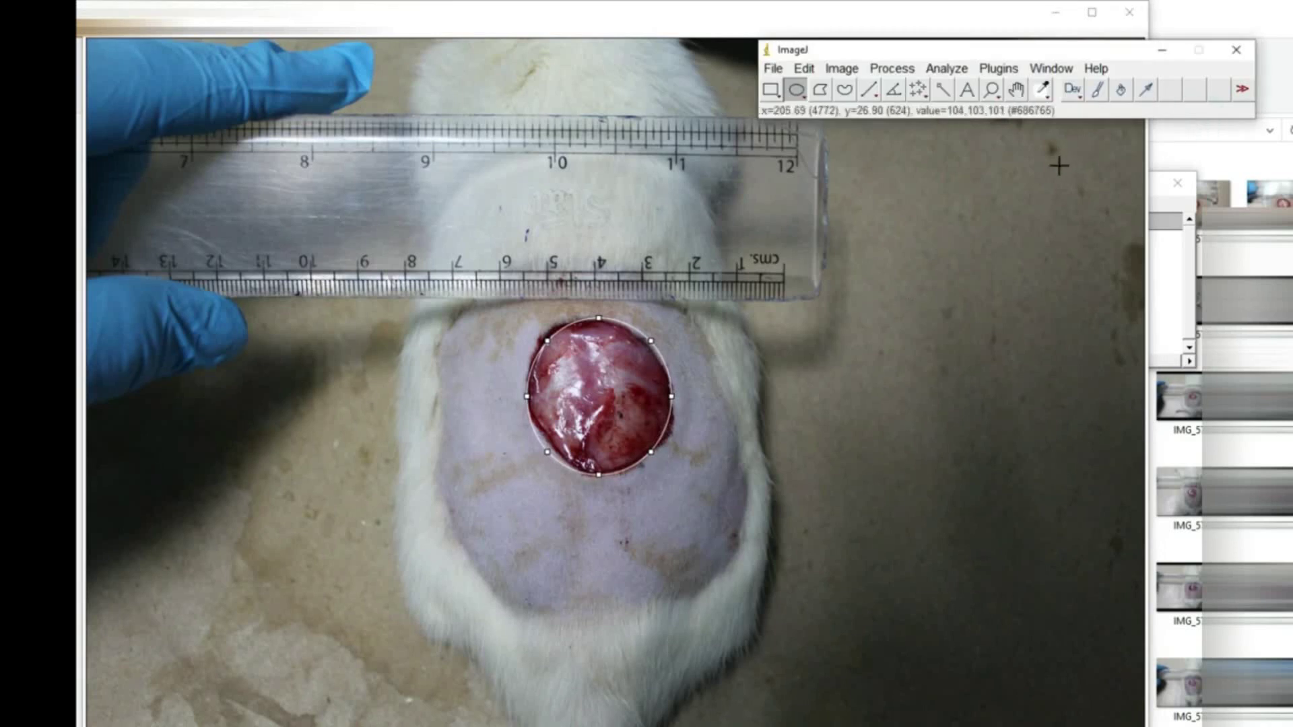
Set measurements to record Area with 2 decimal places and Redirect to None.
{"action": "left_click", "coordinate": [937, 70]}
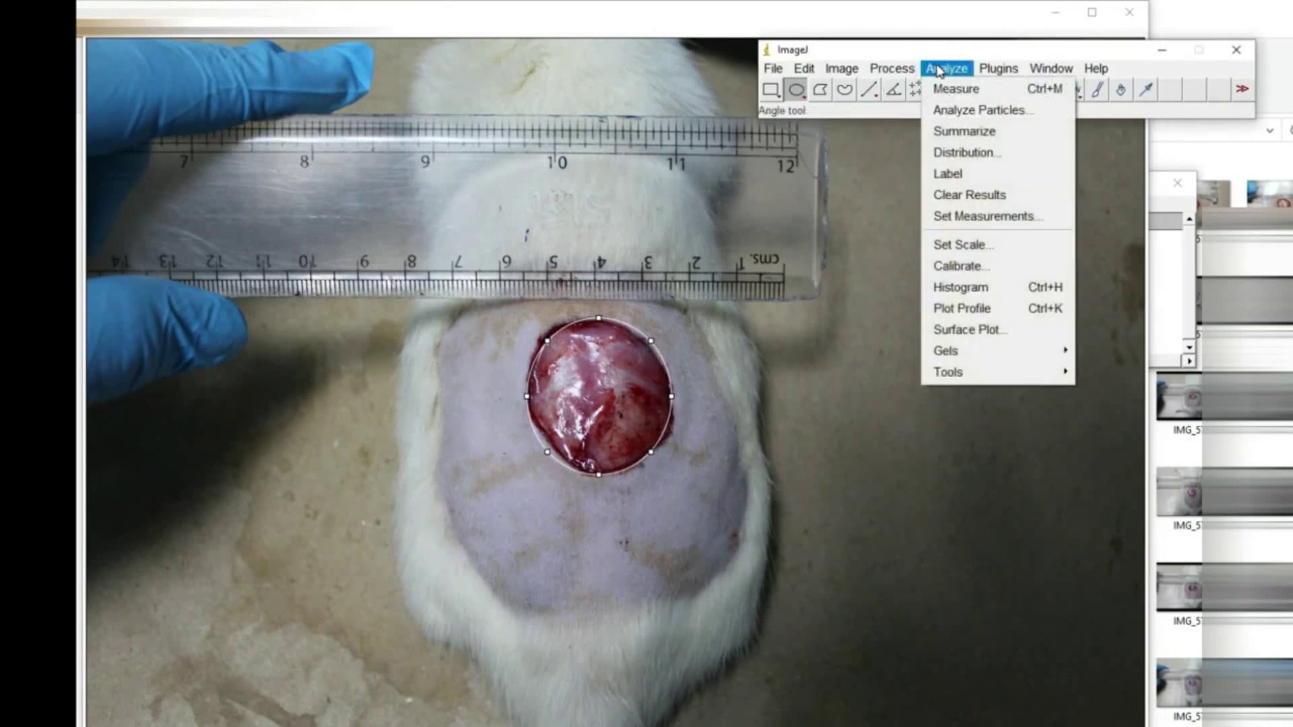
{"action": "left_click", "coordinate": [976, 217]}
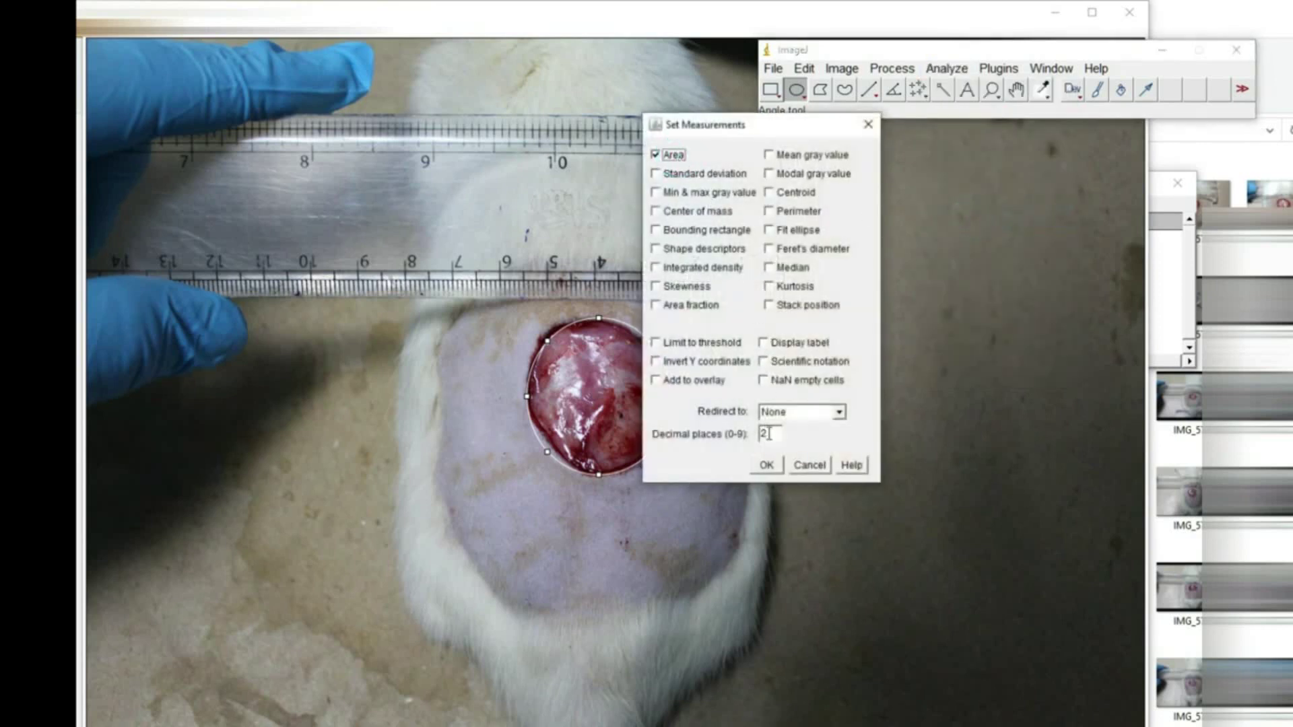
{"action": "left_click", "coordinate": [818, 414]}
{"action": "left_click", "coordinate": [818, 424]}
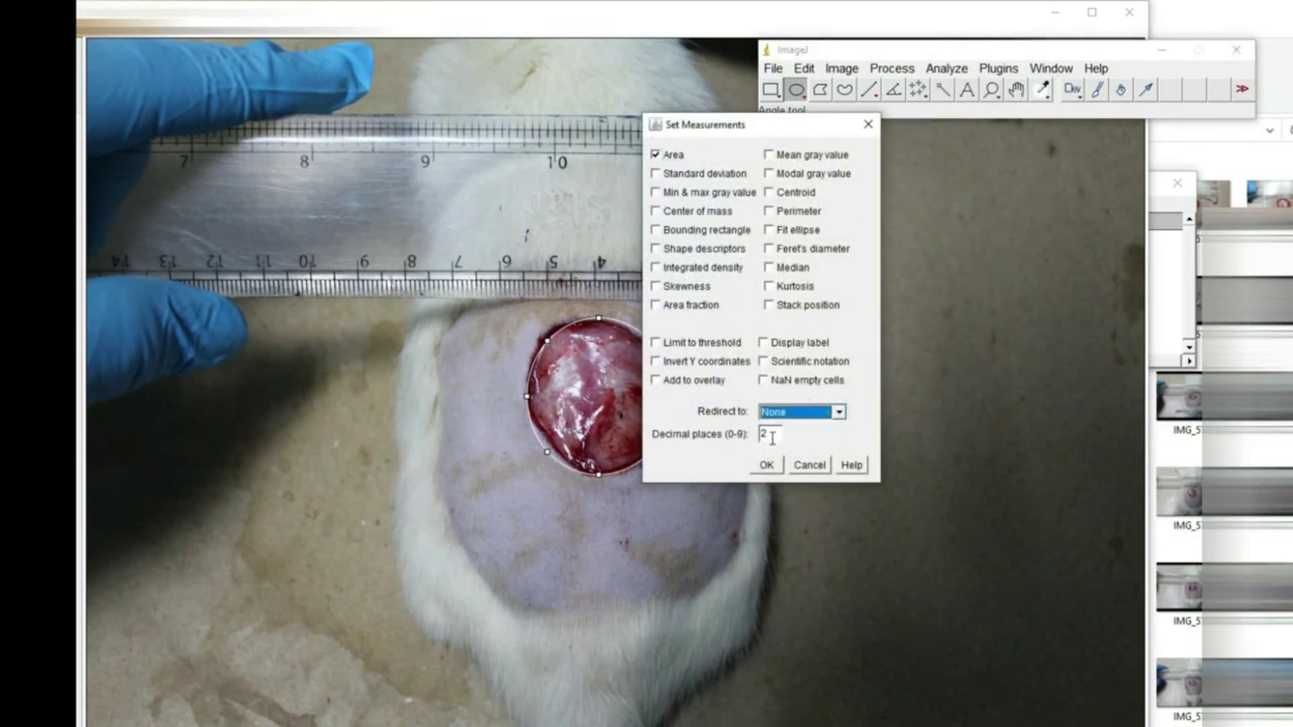
{"action": "left_click", "coordinate": [768, 466]}
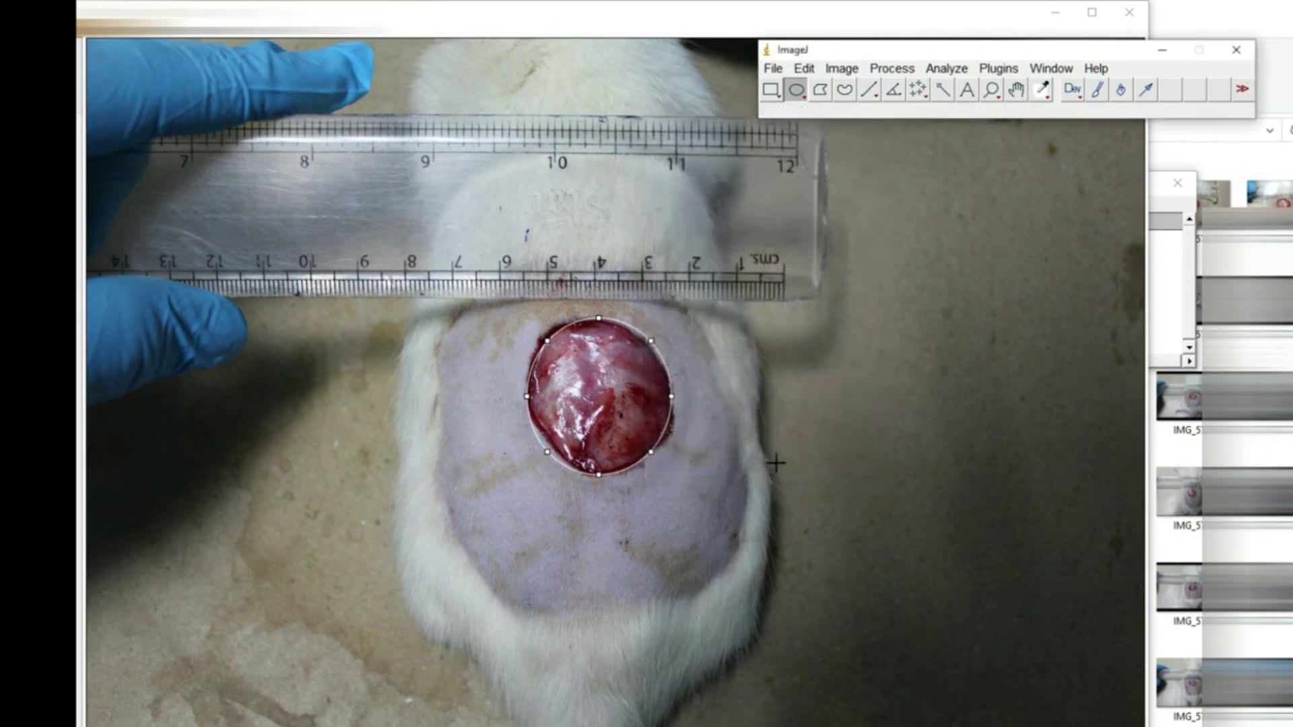
{"action": "left_click", "coordinate": [1179, 151]}
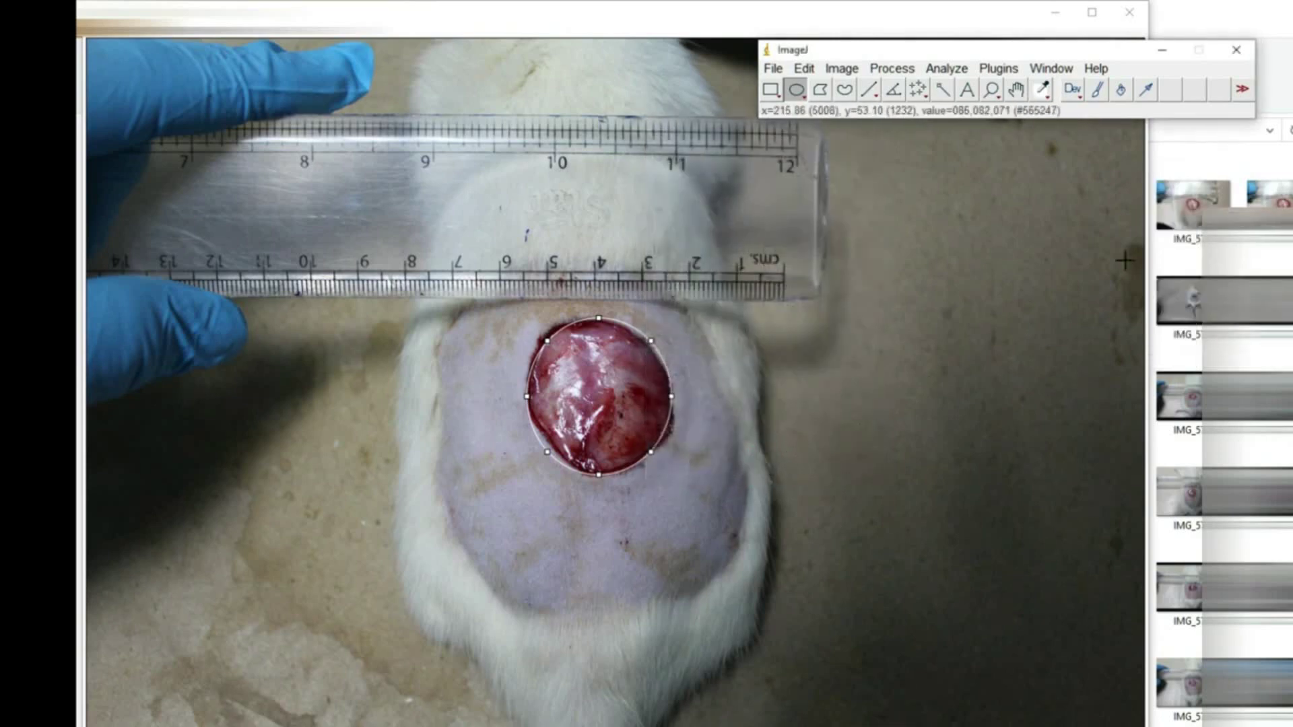
Measure the oval selection's area (797.78) and bring up the Excel worksheet.
{"action": "left_click", "coordinate": [946, 68]}
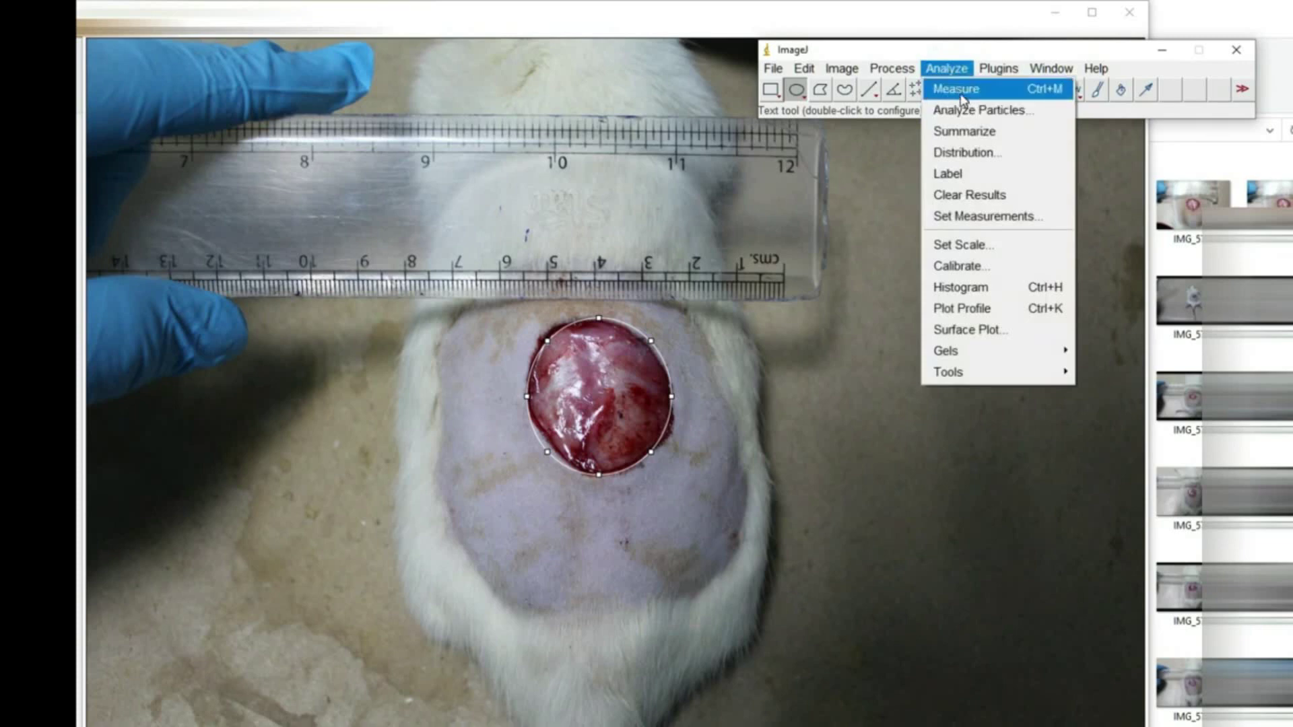
{"action": "left_click", "coordinate": [962, 94]}
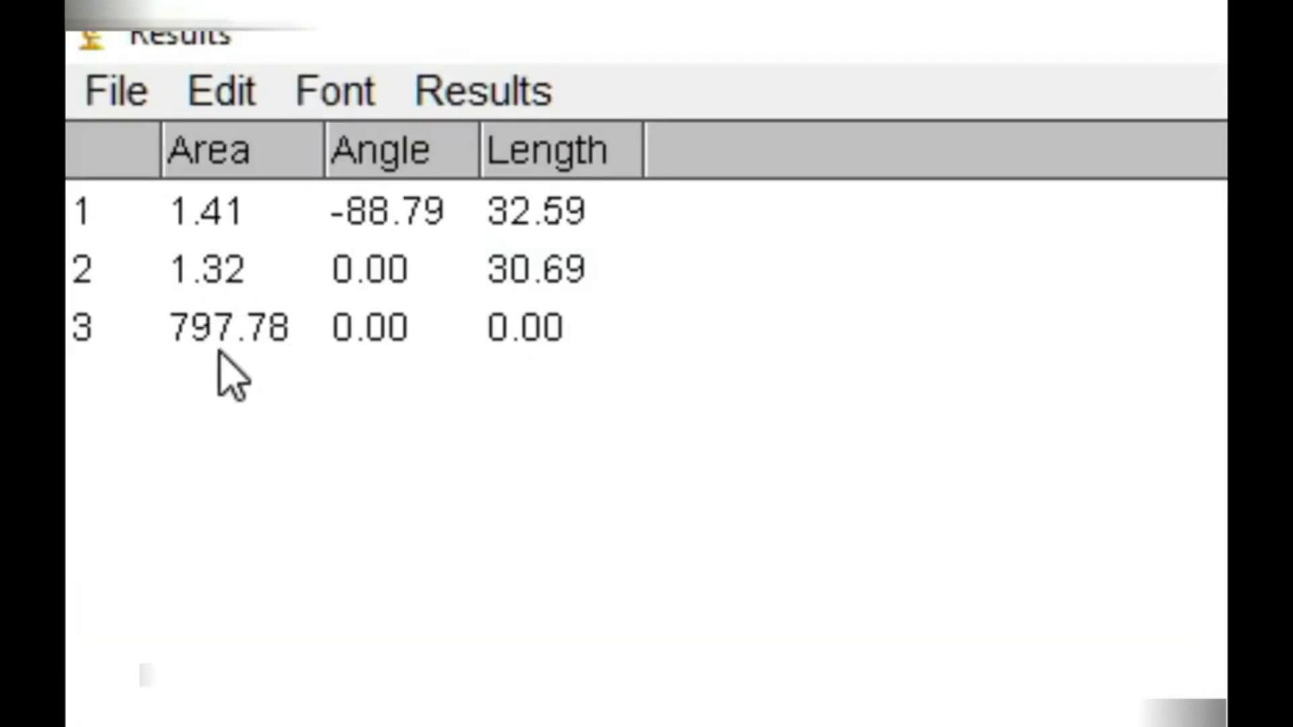
{"action": "left_click", "coordinate": [486, 714]}
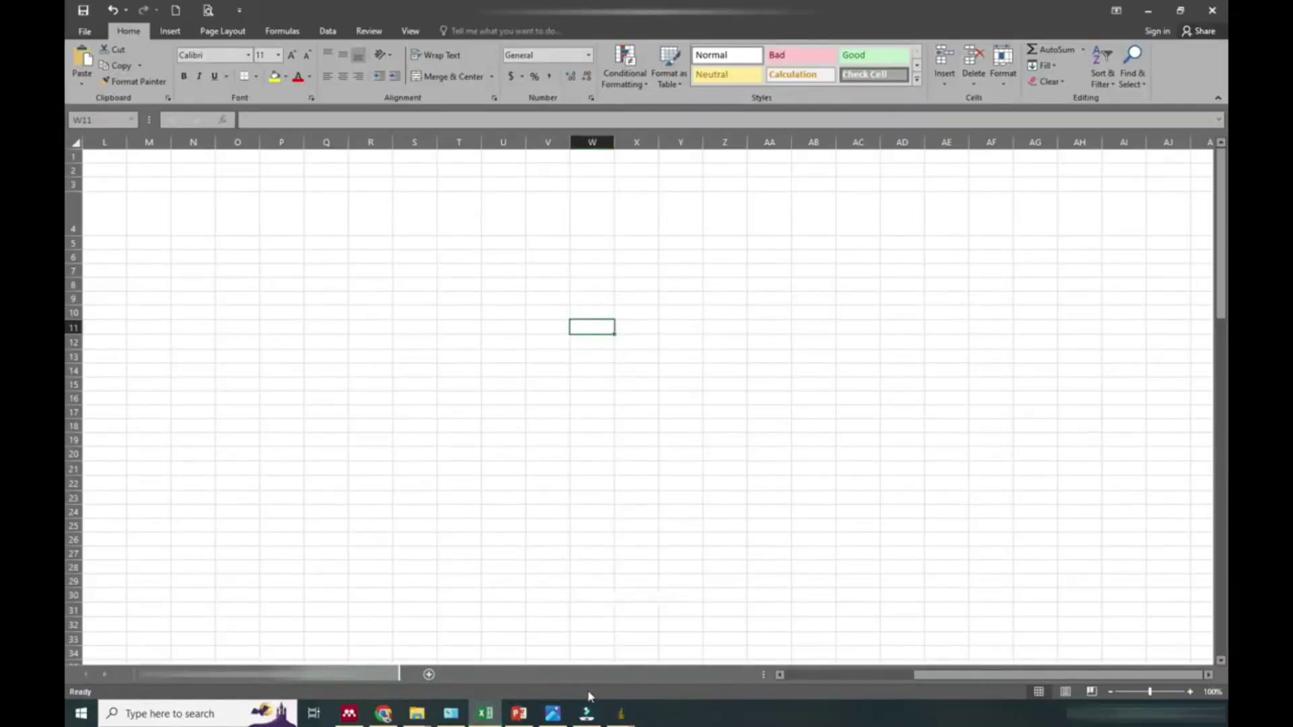
Enter the wound lengths 32.59 in X11 and 30.69 in X12.
{"action": "mouse_move", "coordinate": [620, 714]}
{"action": "left_click", "coordinate": [701, 664]}
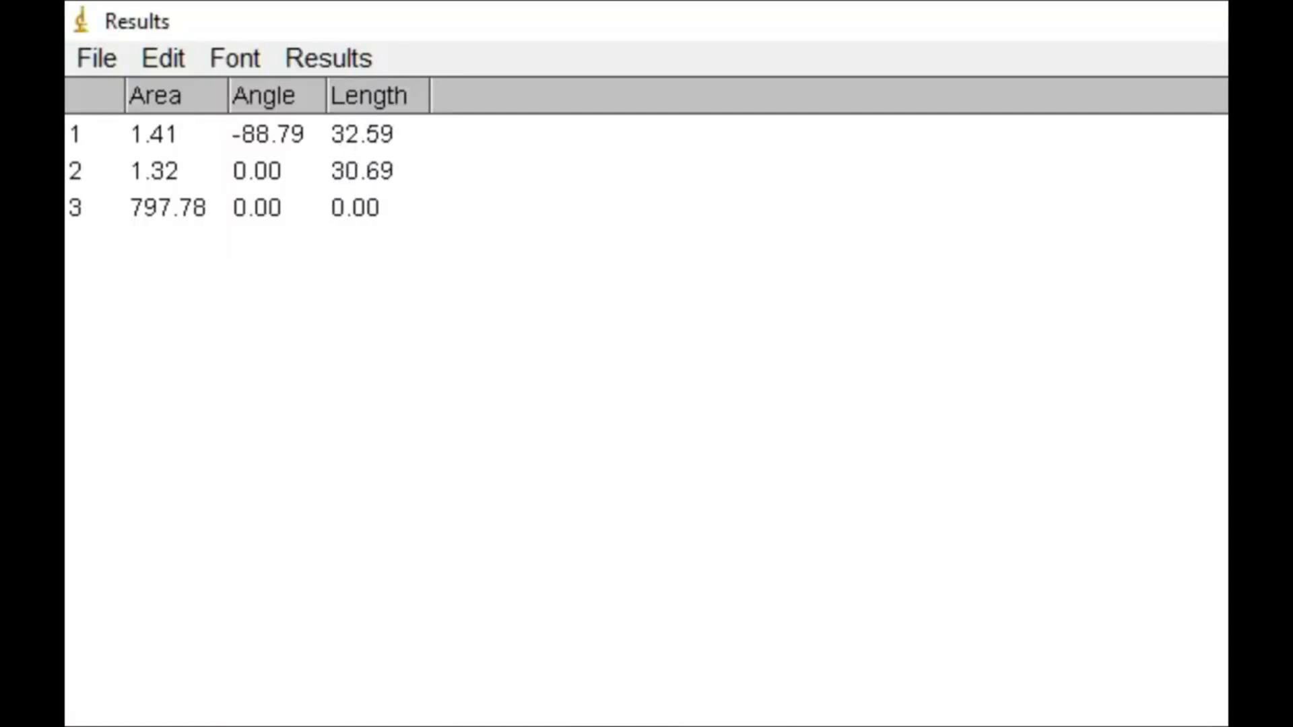
{"action": "left_click", "coordinate": [486, 714]}
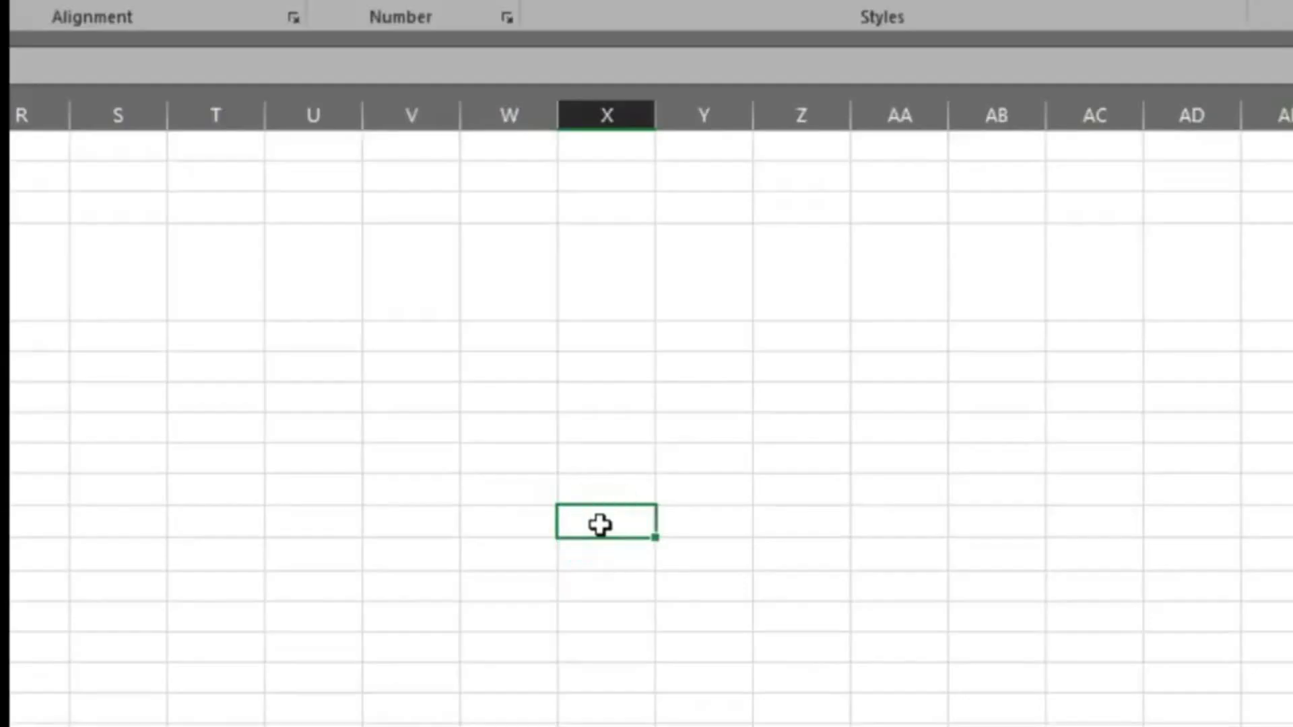
{"action": "type", "text": "32.59"}
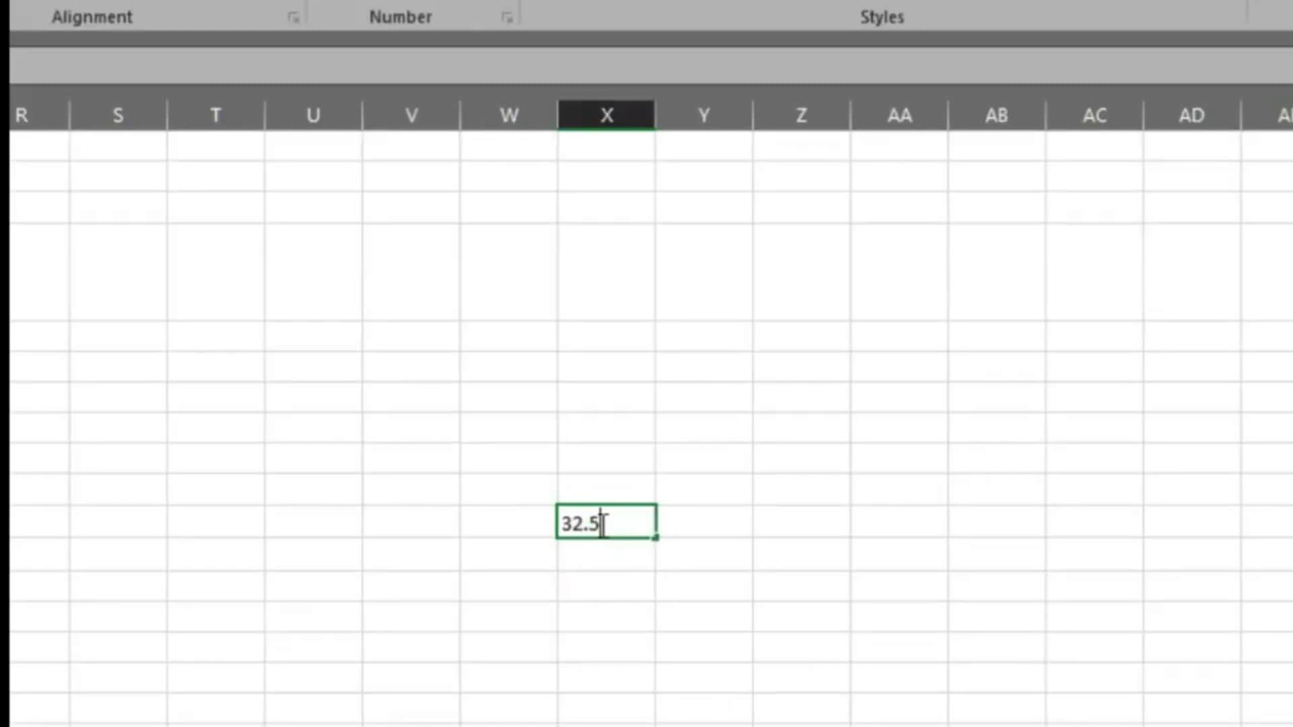
{"action": "left_click", "coordinate": [626, 554]}
{"action": "type", "text": "30.69"}
{"action": "key", "text": "Return"}
Average X11:X12 in X13 with the AVERAGE function, giving 31.64.
{"action": "left_click", "coordinate": [629, 589]}
{"action": "type", "text": "="}
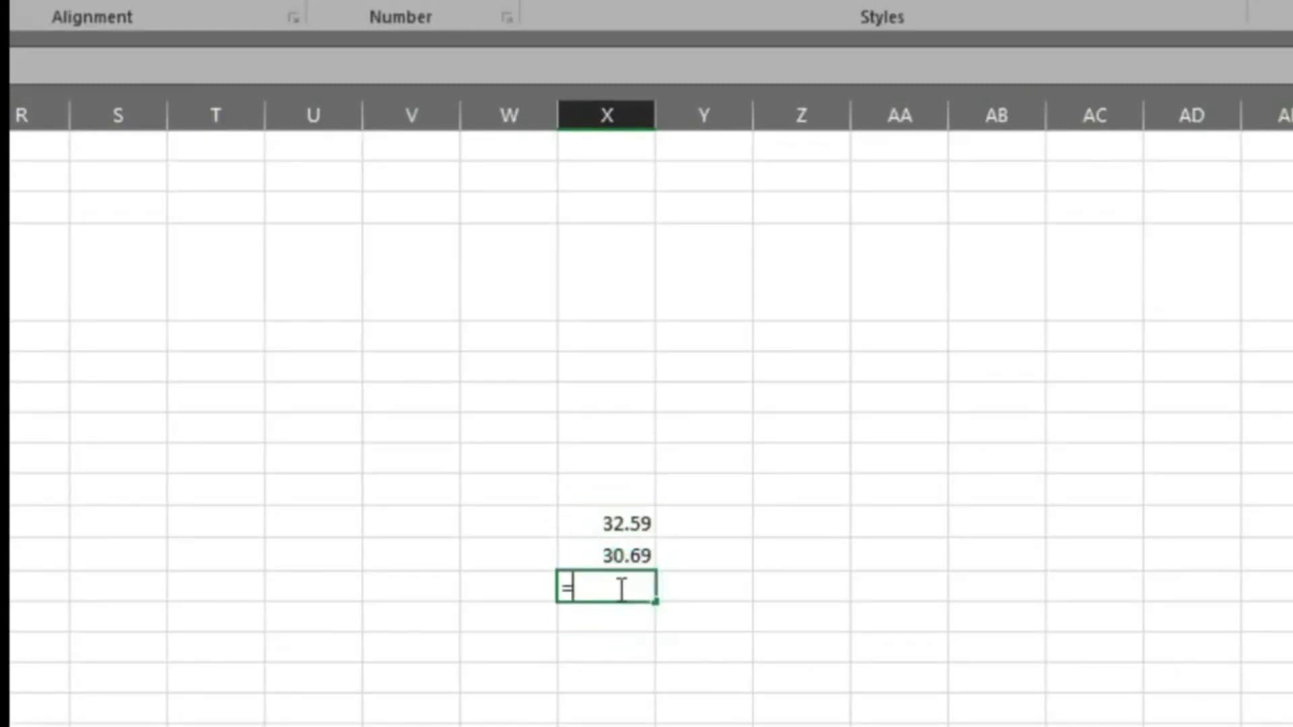
{"action": "key", "text": "shift+F3"}
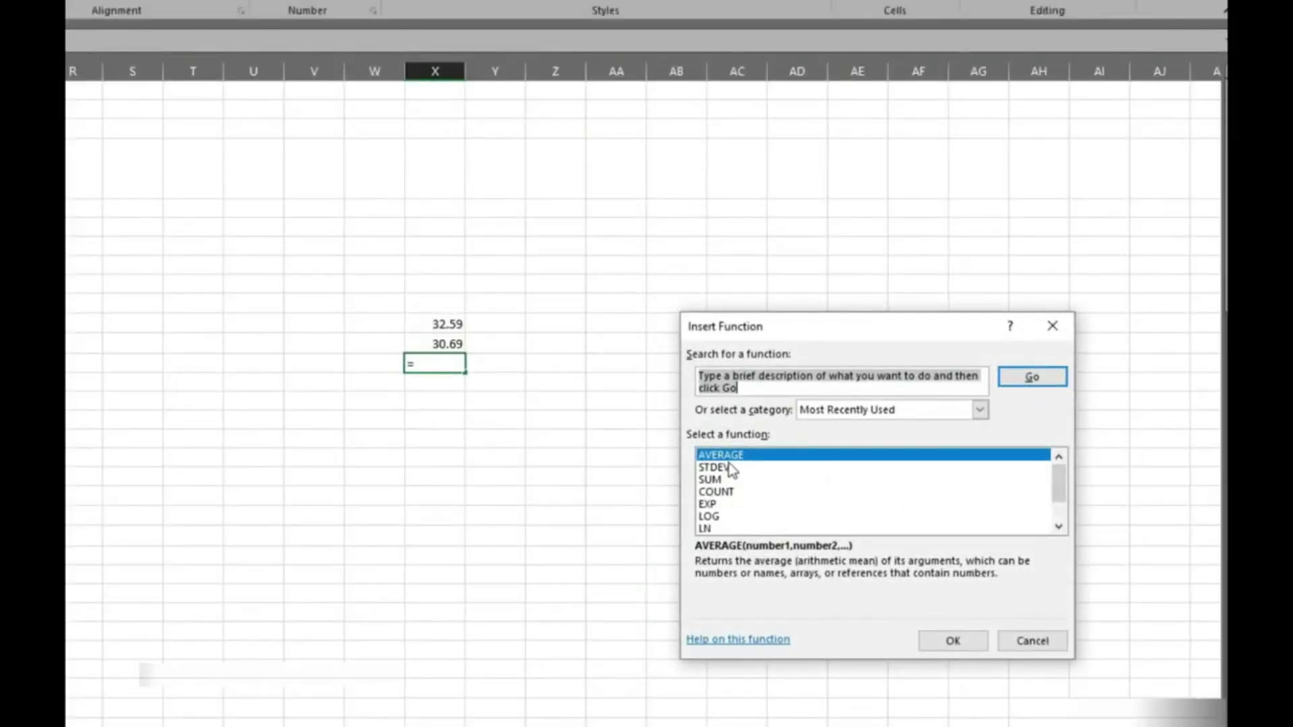
{"action": "left_click", "coordinate": [960, 640]}
{"action": "left_click", "coordinate": [1035, 633]}
{"action": "left_click", "coordinate": [436, 434]}
{"action": "left_click", "coordinate": [434, 384]}
{"action": "left_click", "coordinate": [385, 404]}
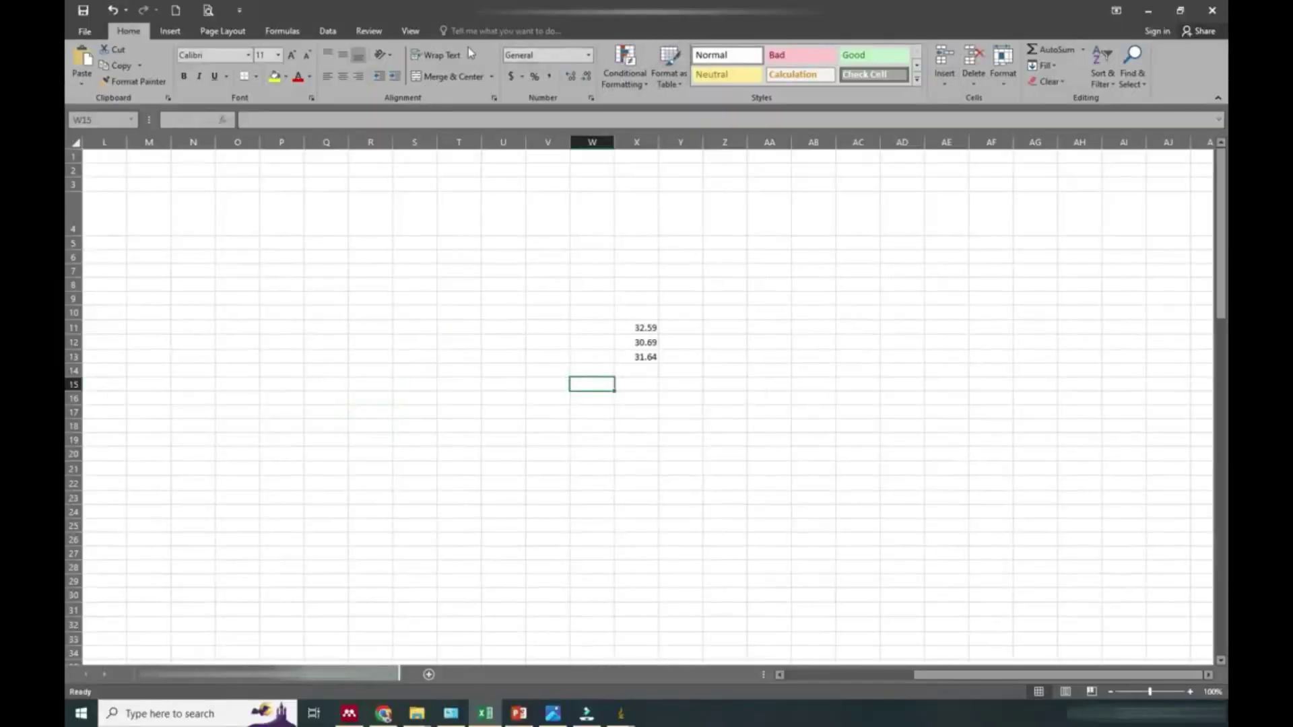
Label cell W15 as 'πr^2' using an inserted π symbol.
{"action": "scroll", "coordinate": [1106, 71], "scroll_direction": "down", "scroll_amount": 1}
{"action": "left_click", "coordinate": [1125, 67]}
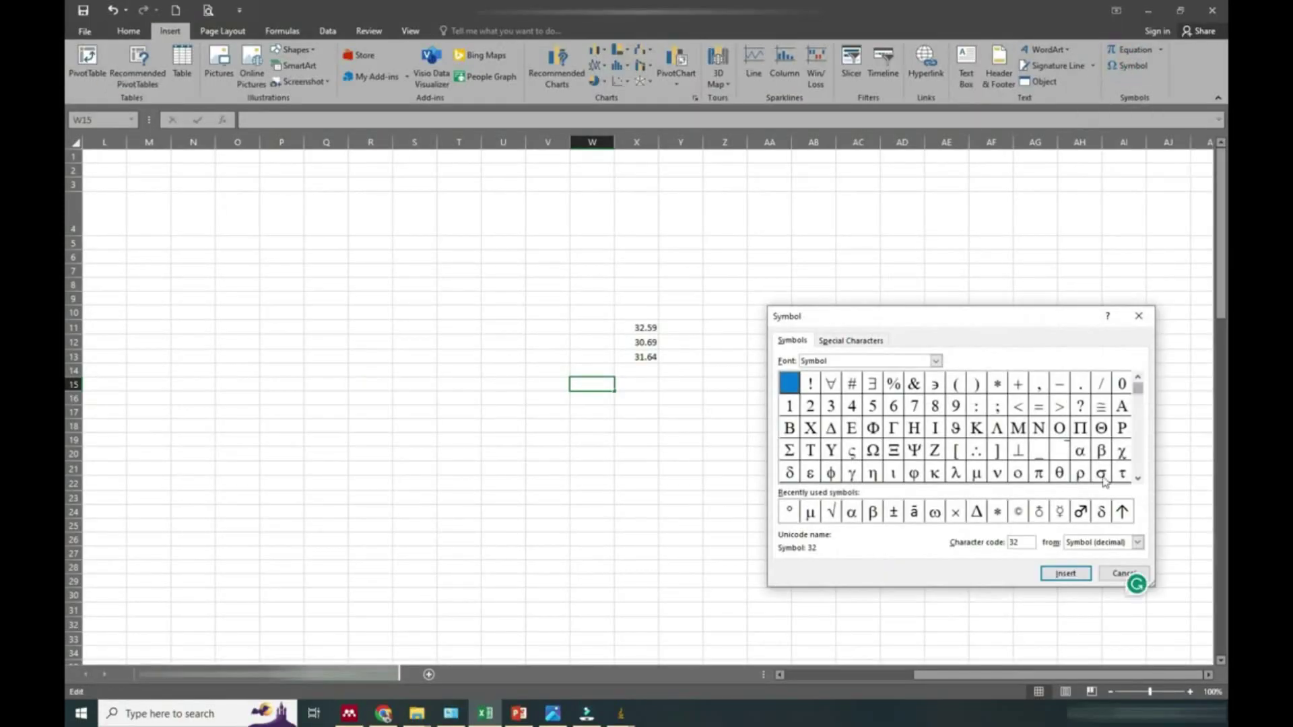
{"action": "left_click", "coordinate": [1039, 472]}
{"action": "left_click", "coordinate": [1075, 571]}
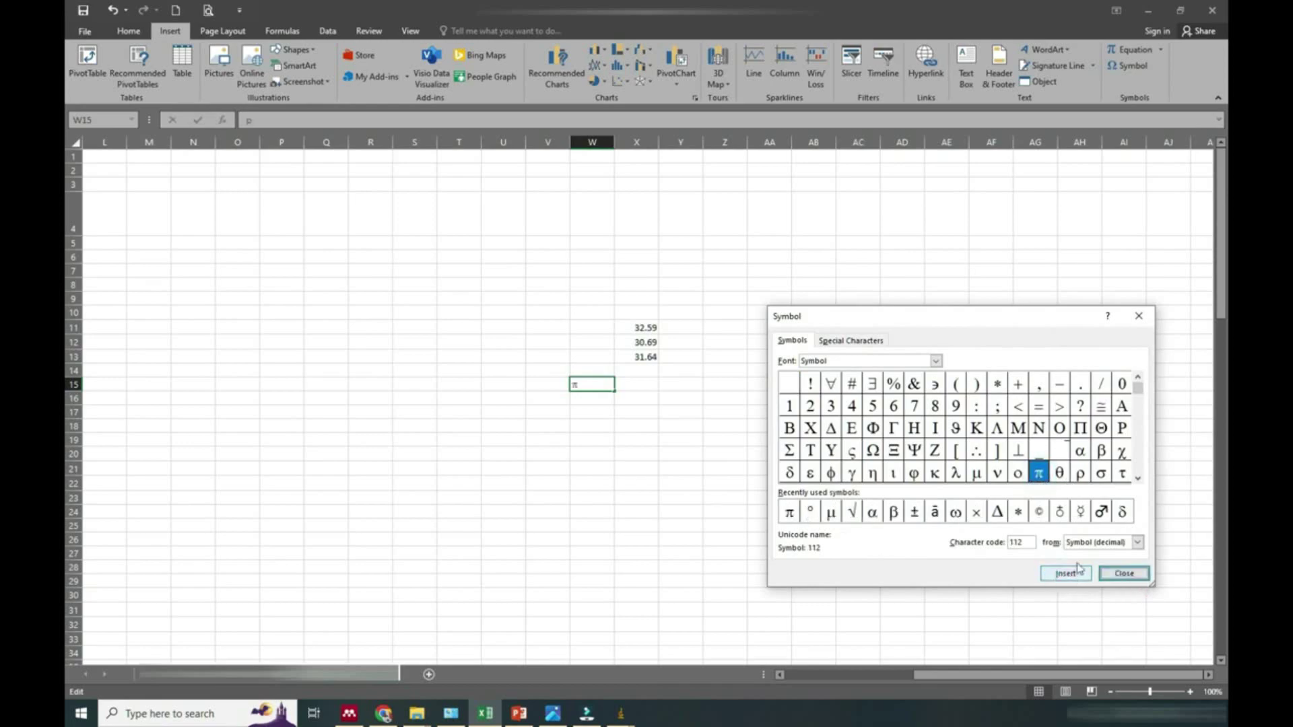
{"action": "left_click", "coordinate": [1138, 316]}
{"action": "type", "text": "r"}
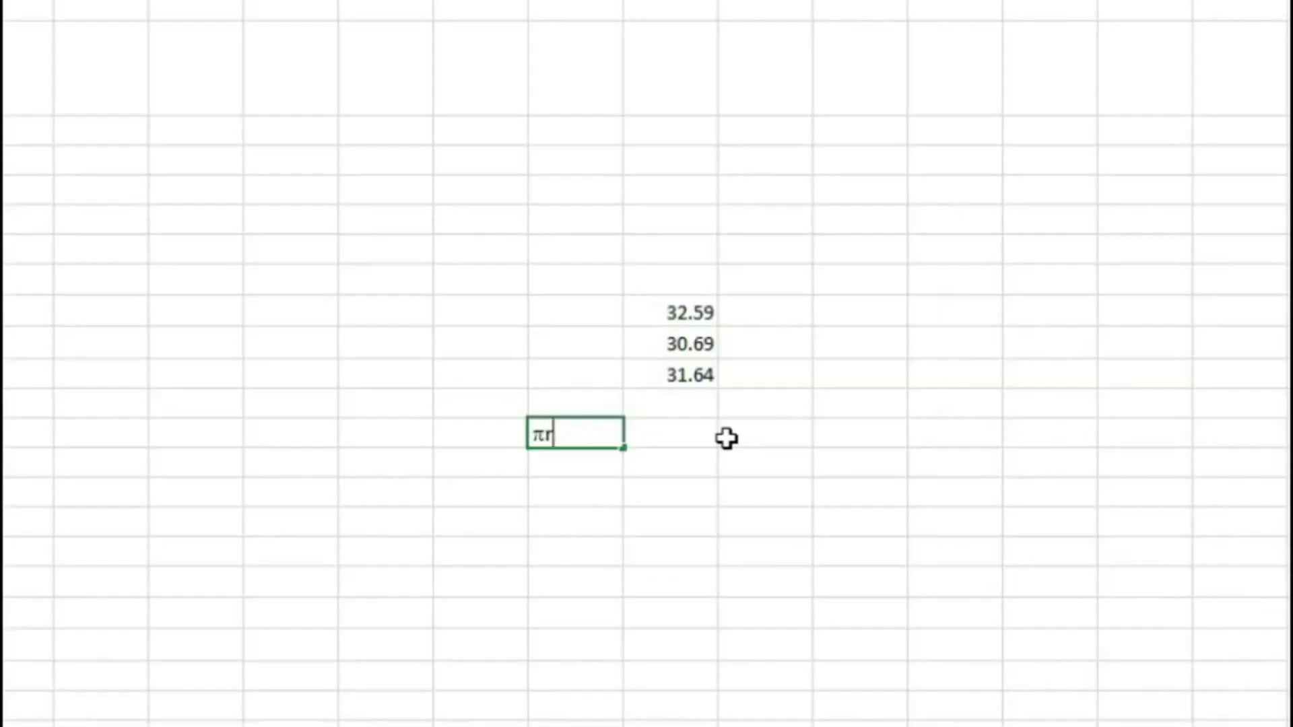
{"action": "type", "text": "^2"}
Enter =X13/2 in X14 to compute the radius 15.82.
{"action": "left_click", "coordinate": [696, 404]}
{"action": "type", "text": "="}
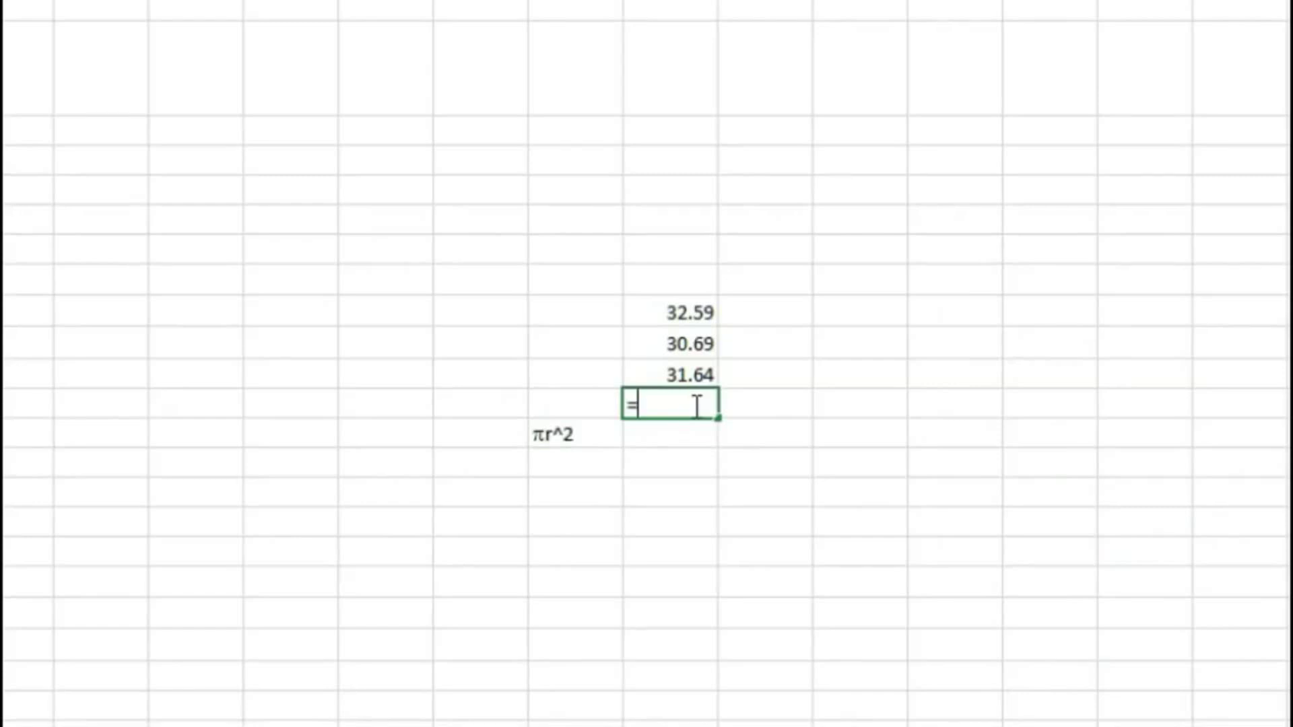
{"action": "left_click", "coordinate": [696, 370]}
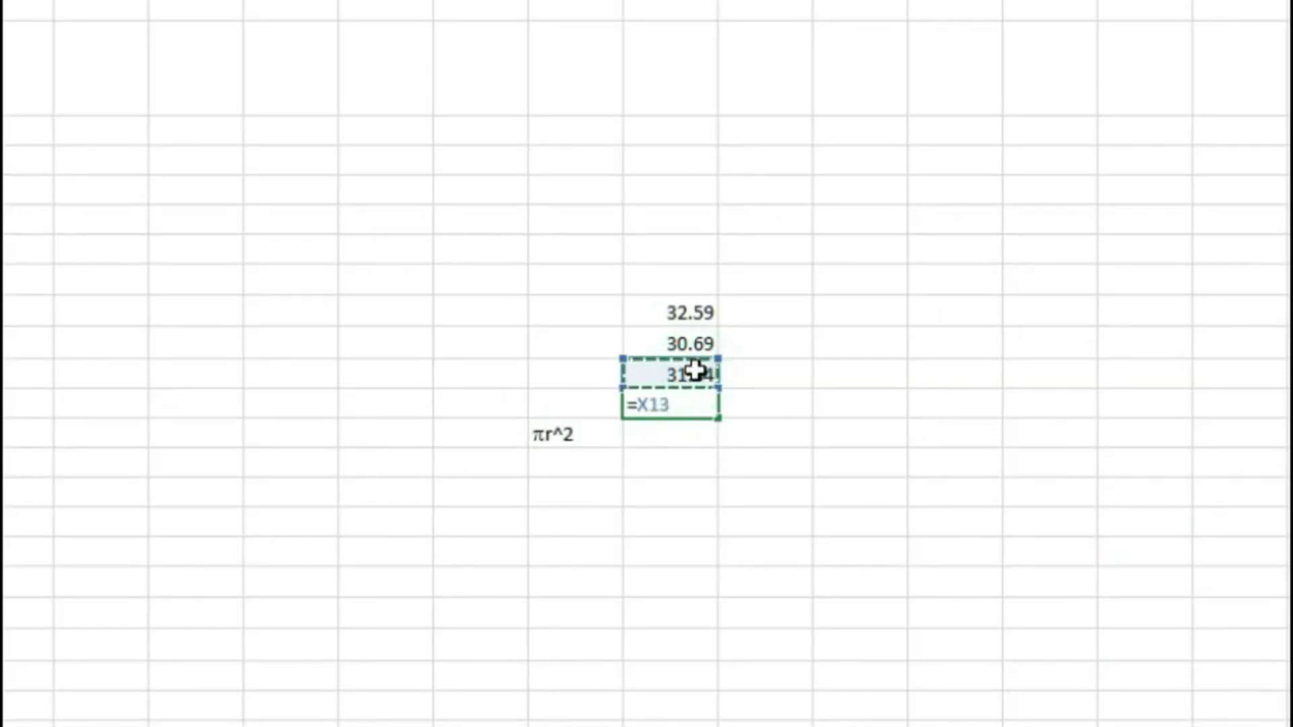
{"action": "type", "text": "/2"}
{"action": "key", "text": "Return"}
Enter =3.14*15.82^2 two rows below the πr^2 label, giving an area of 785.8553.
{"action": "left_click", "coordinate": [572, 460]}
{"action": "left_click", "coordinate": [571, 492]}
{"action": "type", "text": "3.14"}
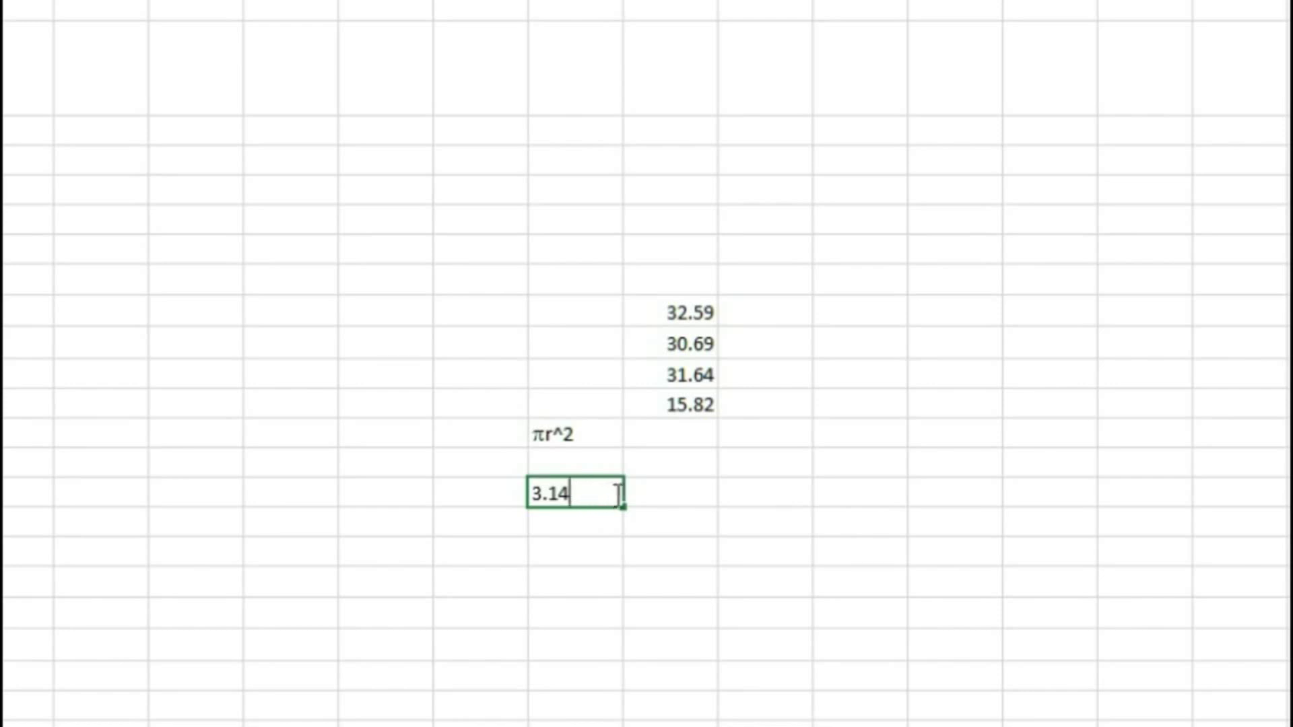
{"action": "type", "text": "*"}
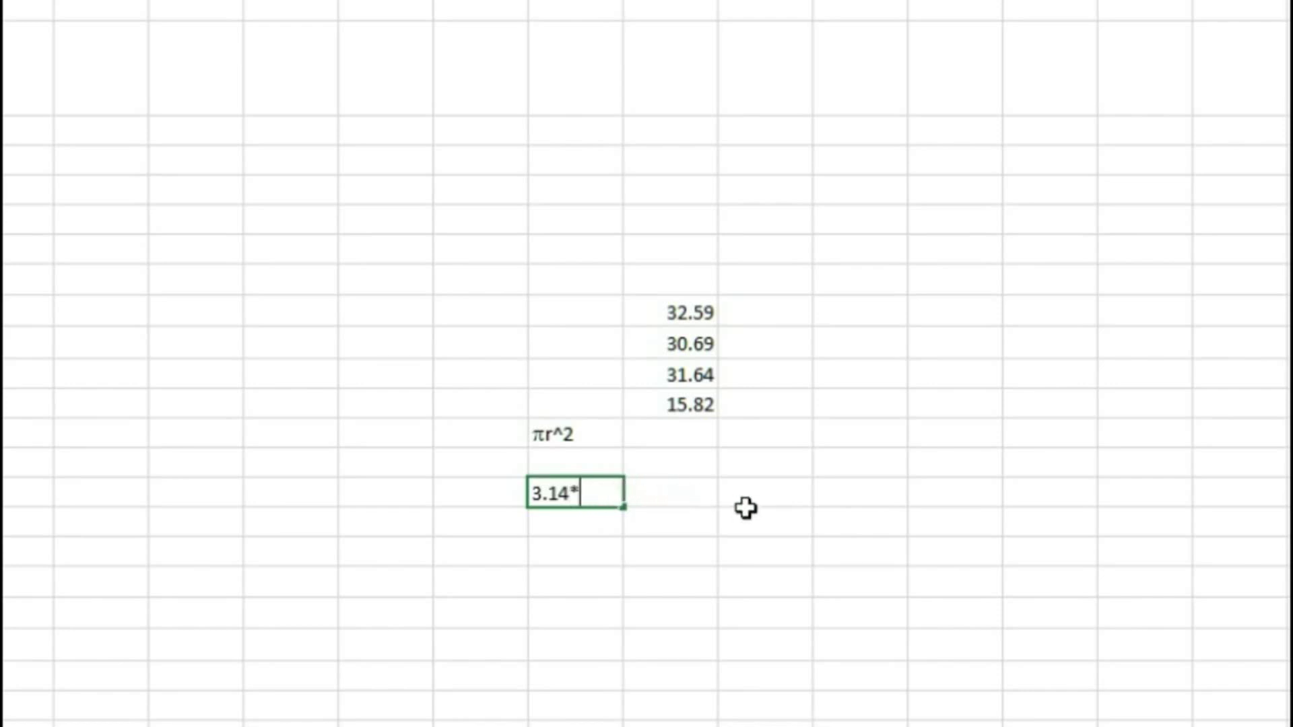
{"action": "key", "text": "Home"}
{"action": "type", "text": "="}
{"action": "key", "text": "End"}
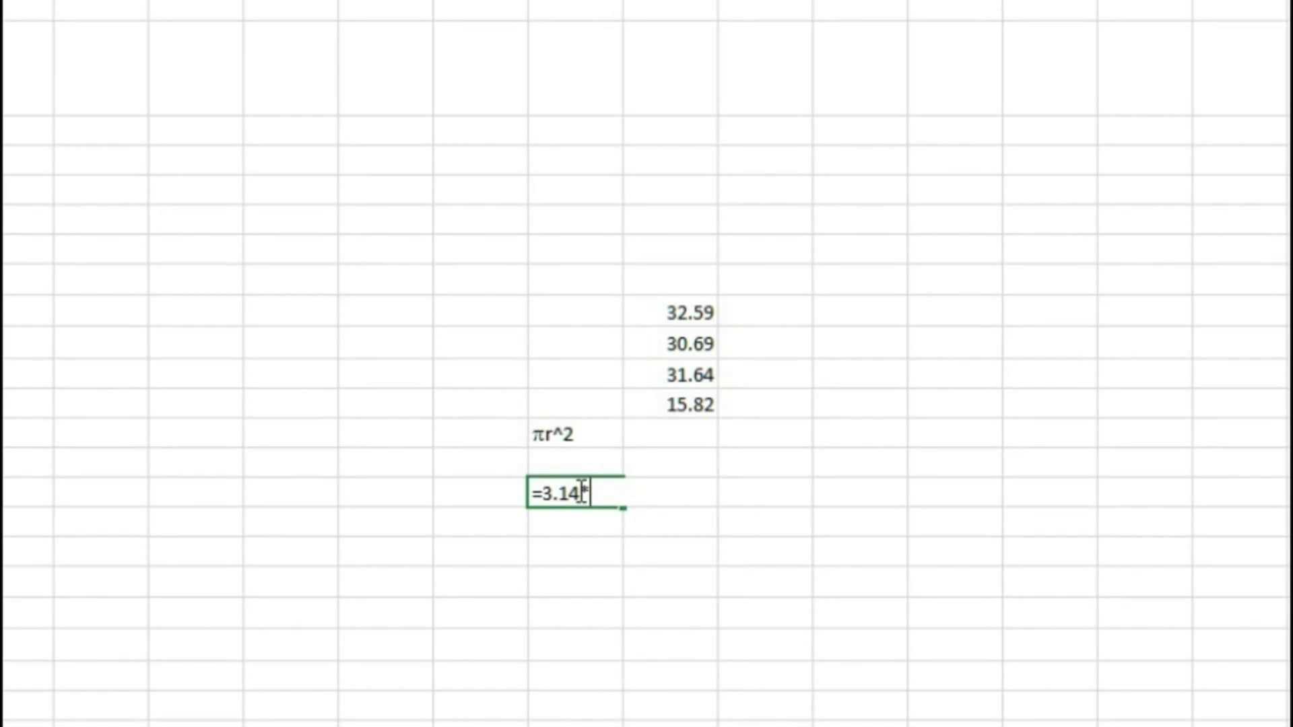
{"action": "type", "text": "15.82"}
{"action": "type", "text": "^"}
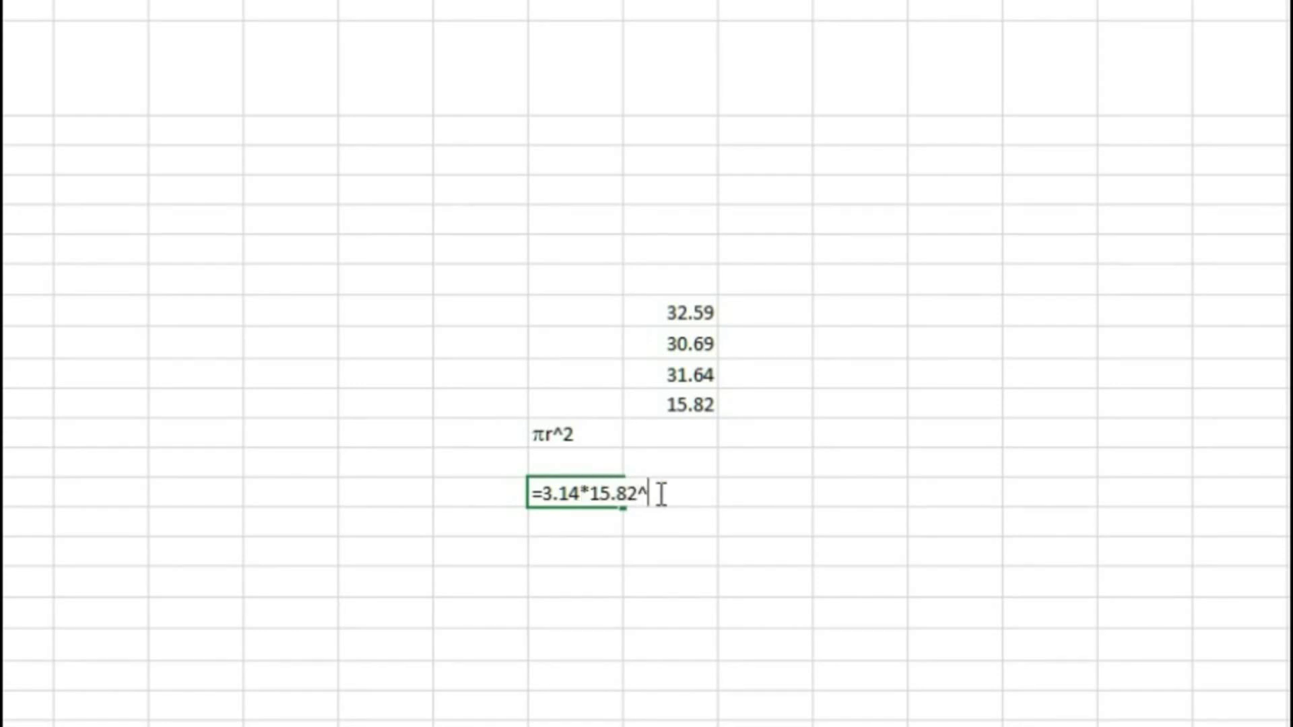
{"action": "type", "text": "2"}
{"action": "key", "text": "Return"}
{"action": "left_click", "coordinate": [575, 492]}
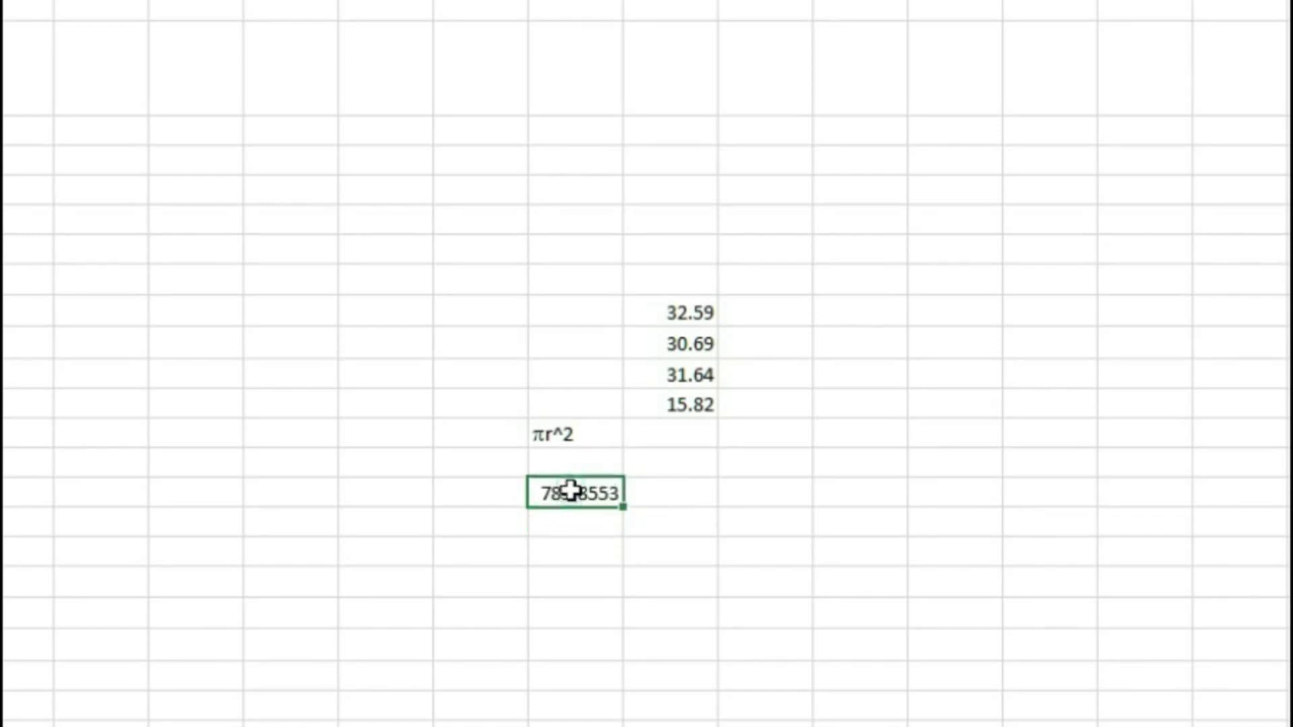